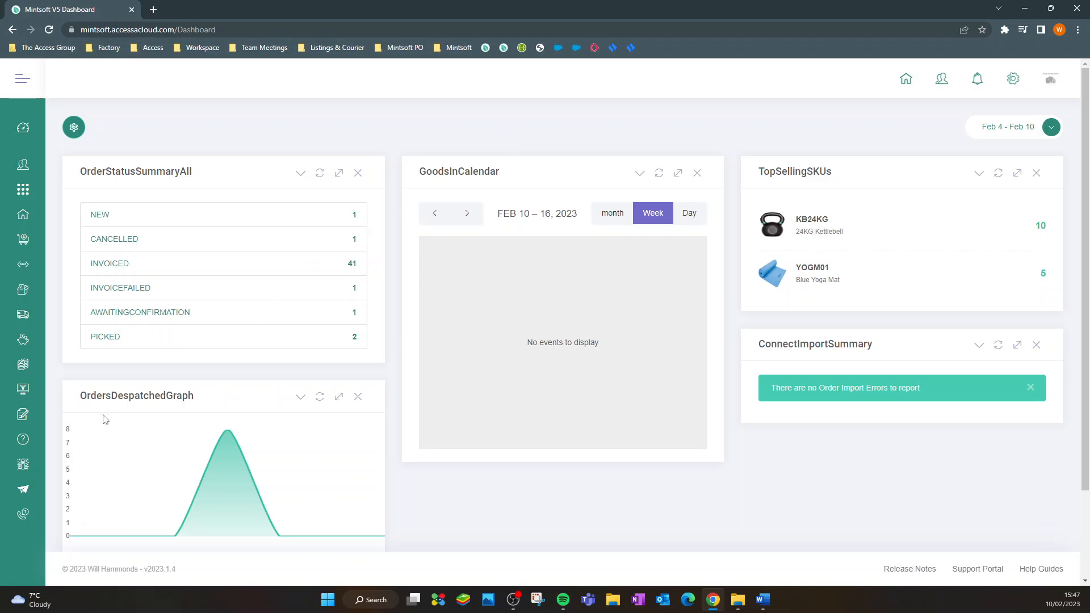
Step: Open the purchase orders overview and expand purchase order 3 to view its item lines
mouse_move(30, 412)
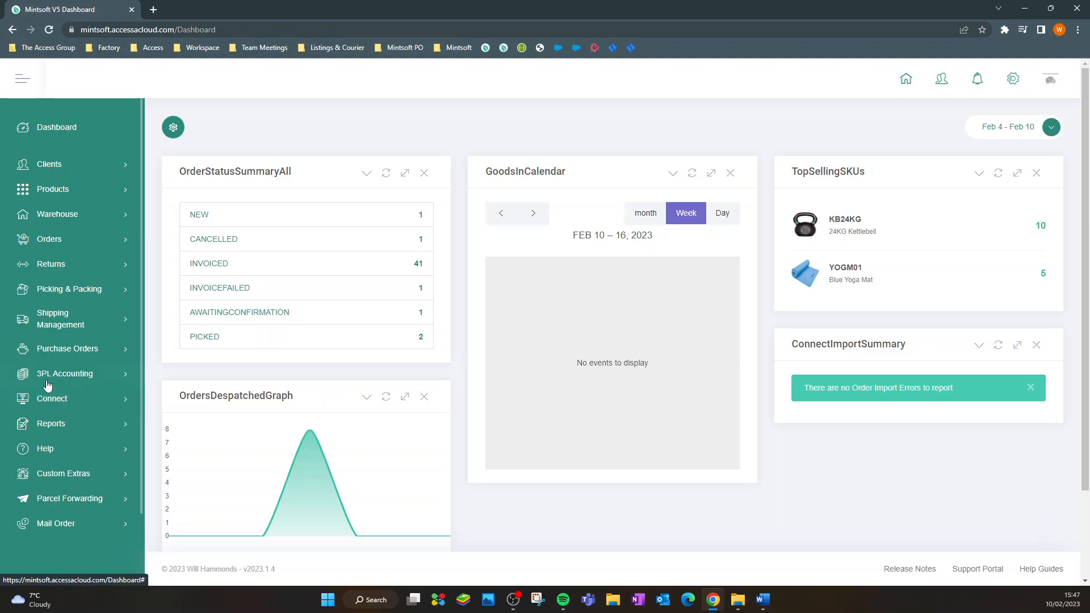
left_click(84, 353)
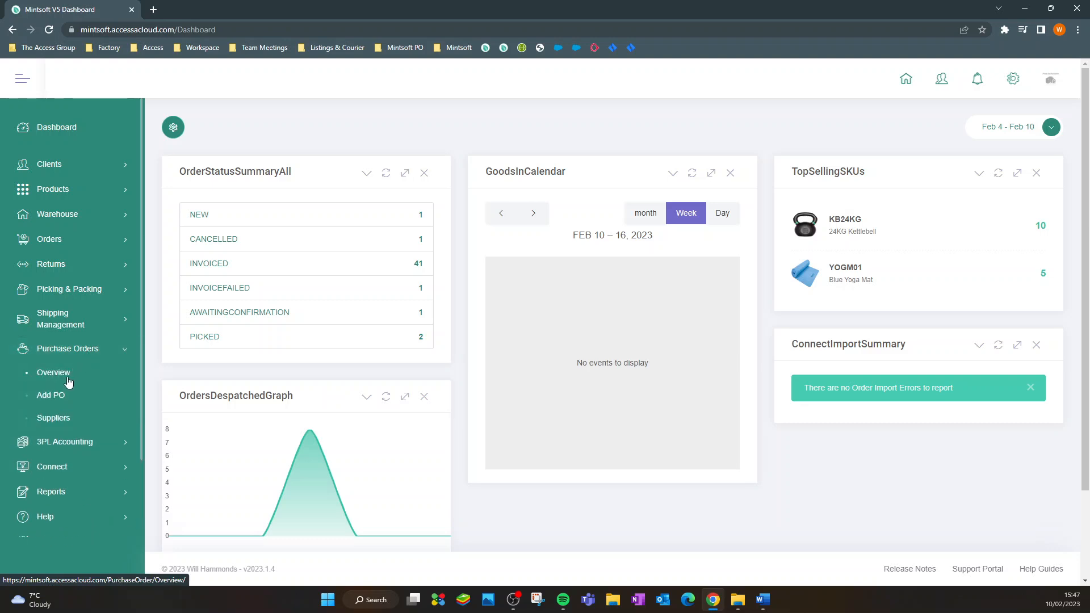
left_click(67, 377)
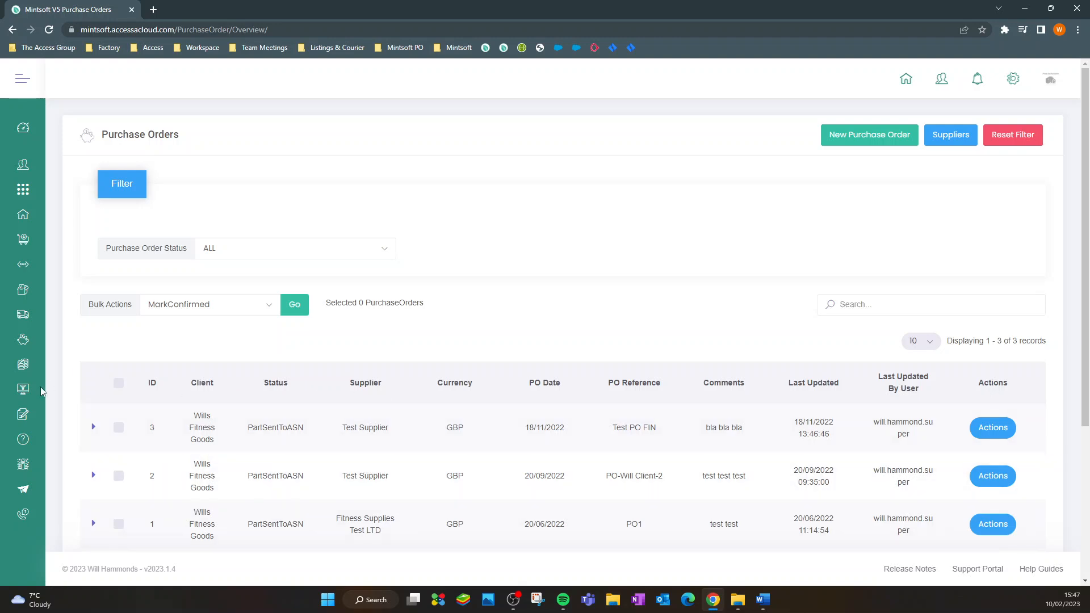
left_click(94, 428)
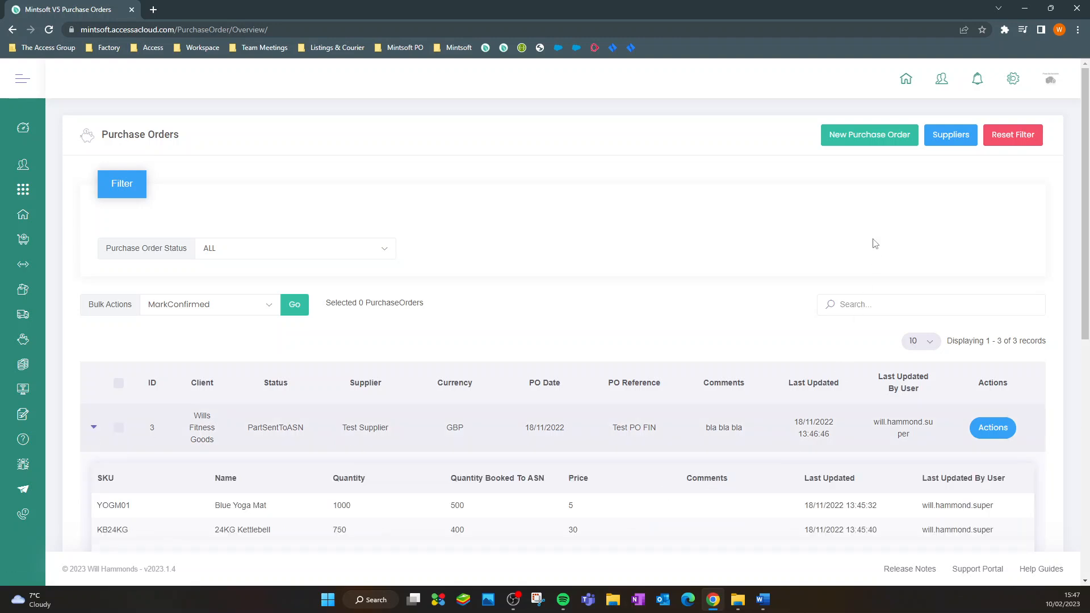
Step: Open a new purchase order form and check the available clients and the suppliers for Listings Demo Client
left_click(890, 147)
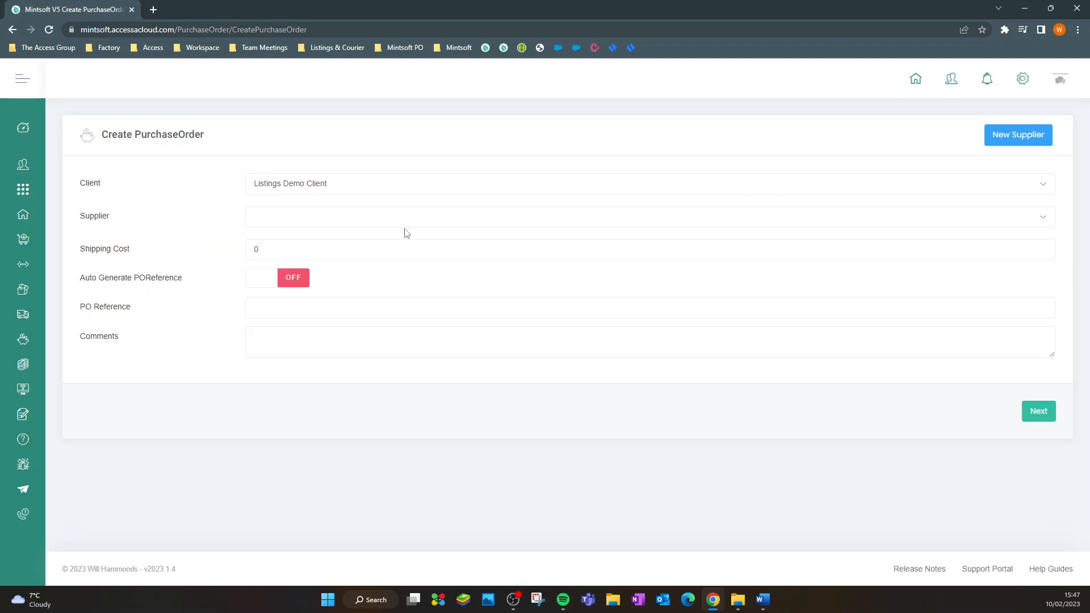
left_click(314, 191)
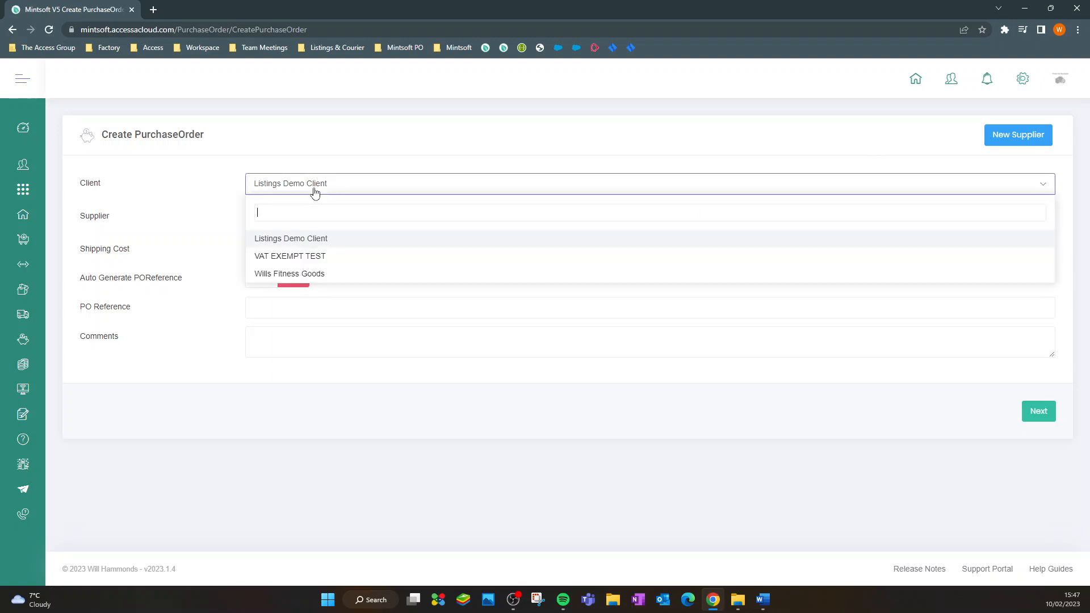
left_click(205, 203)
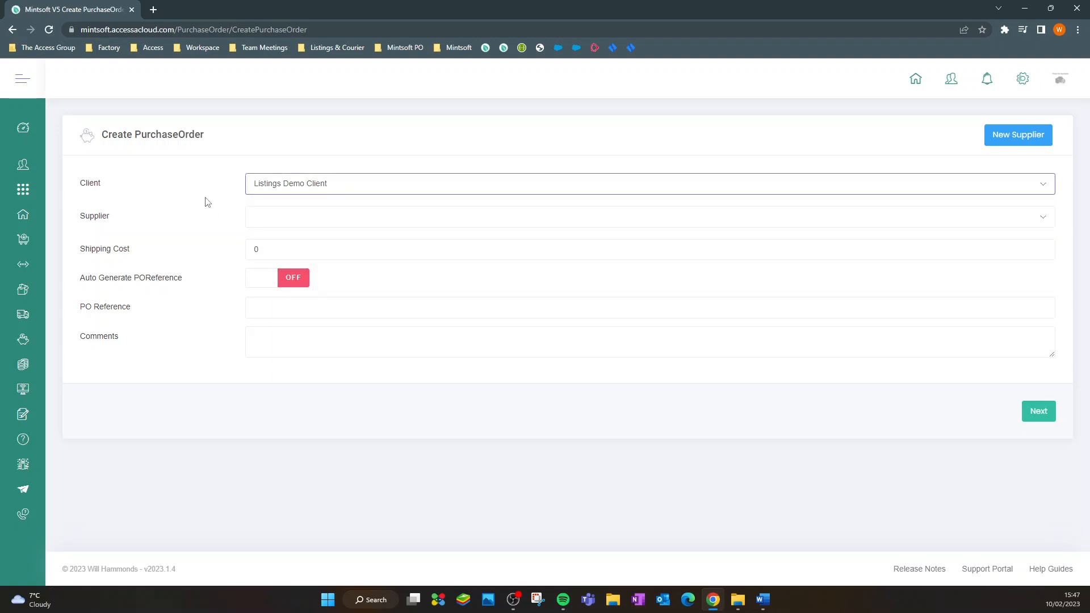
left_click(165, 223)
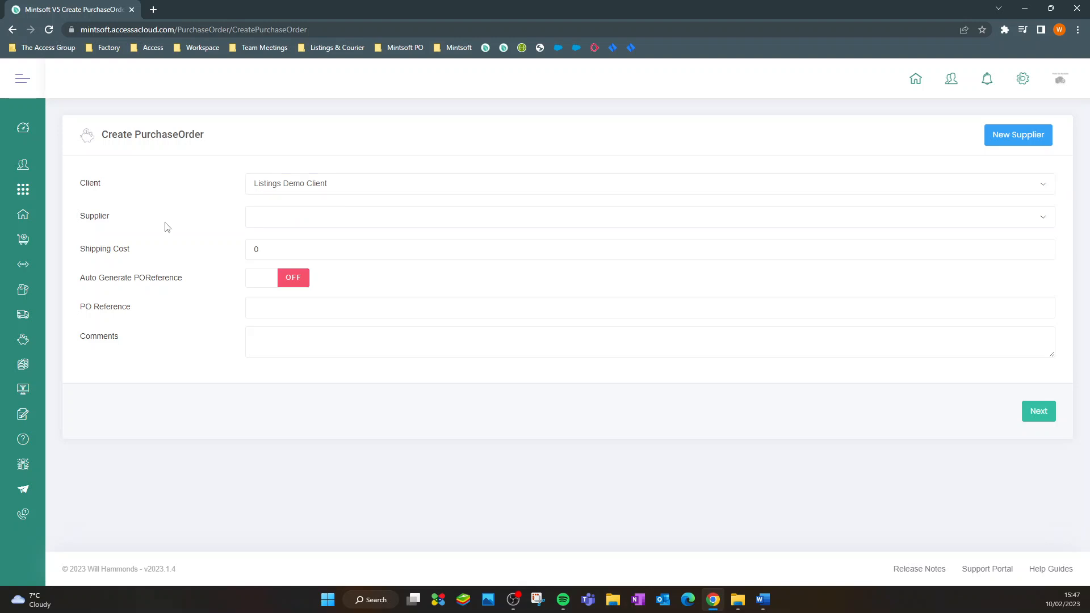
left_click(268, 224)
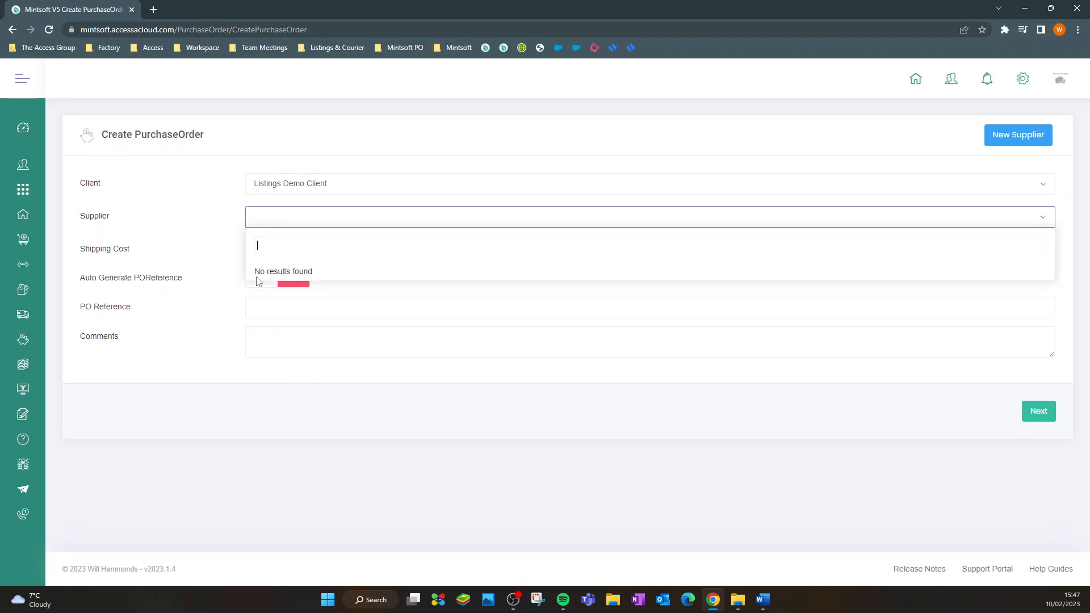
Step: Create a new supplier named Test Supplier Demo for the client Wills Fitness Goods
left_click(1024, 143)
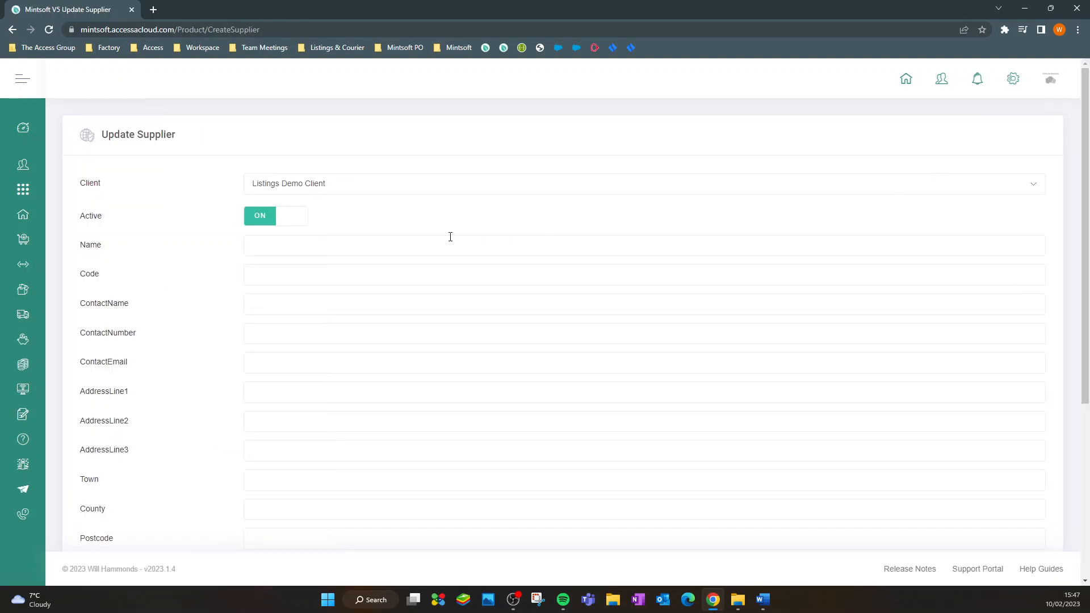
left_click(289, 190)
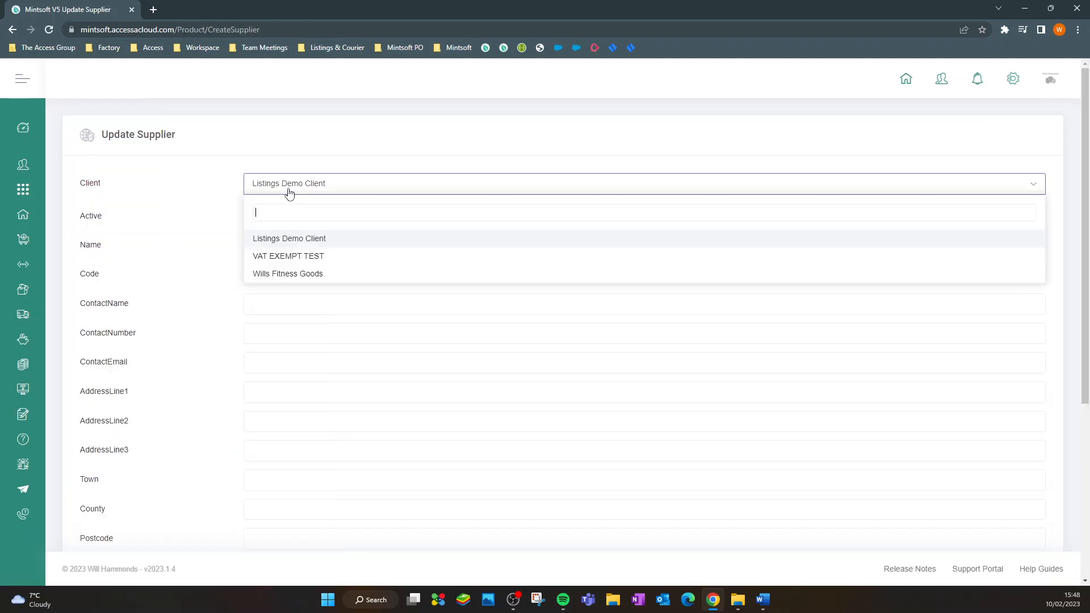
left_click(272, 275)
left_click(276, 243)
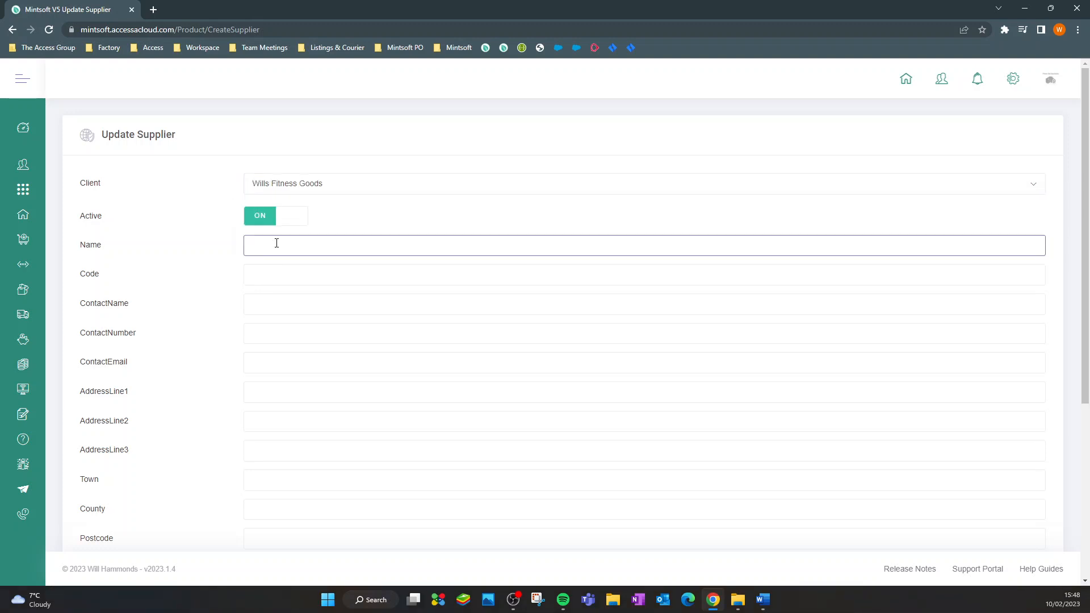
type("Test Suppolier Demo")
scroll(356, 309, "down", 1)
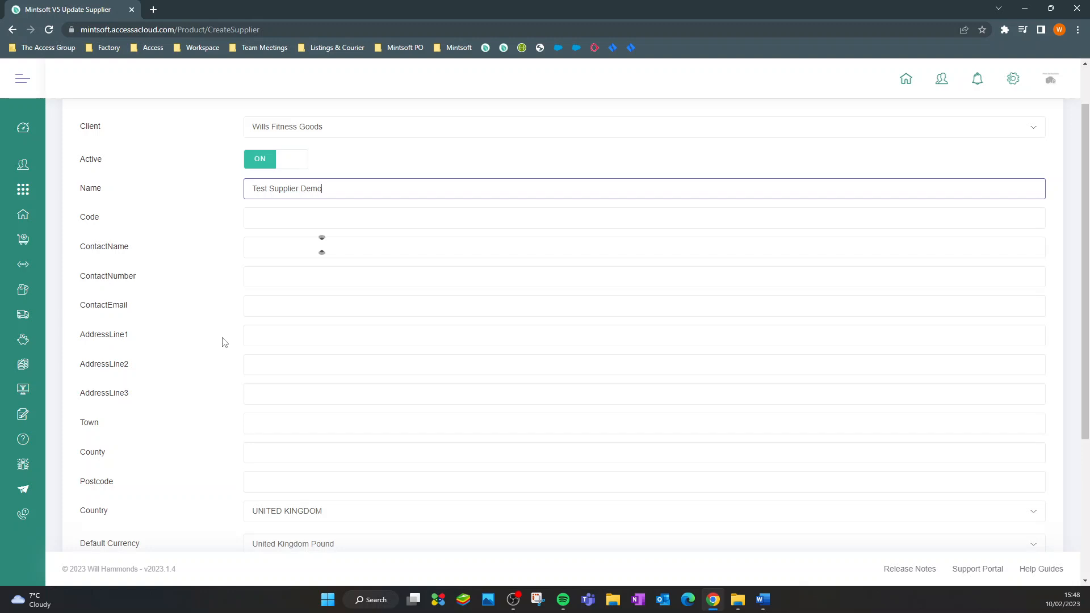
scroll(223, 341, "down", 4)
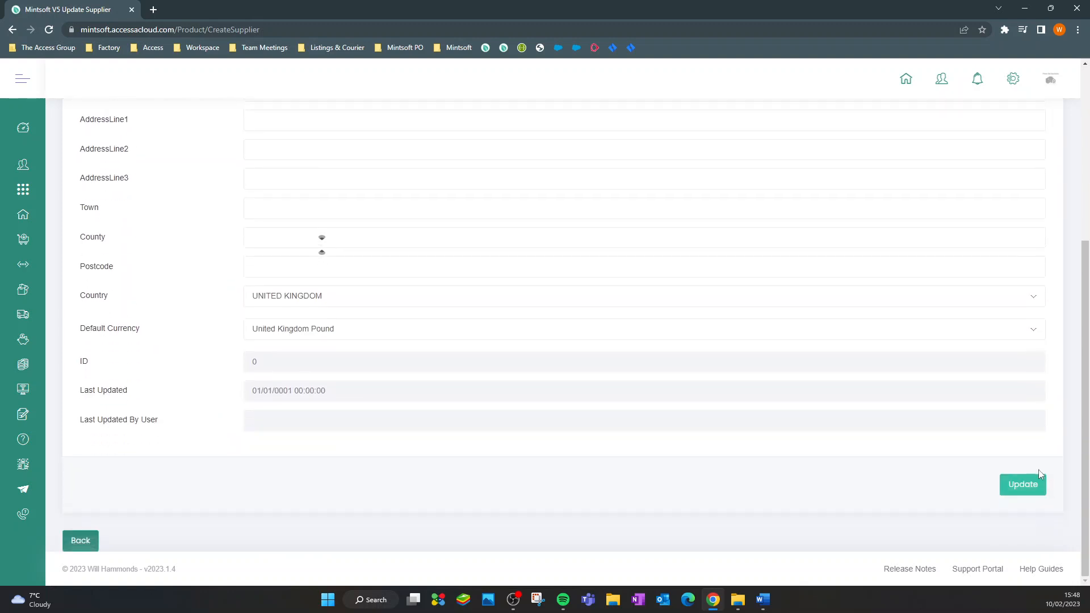
left_click(1037, 487)
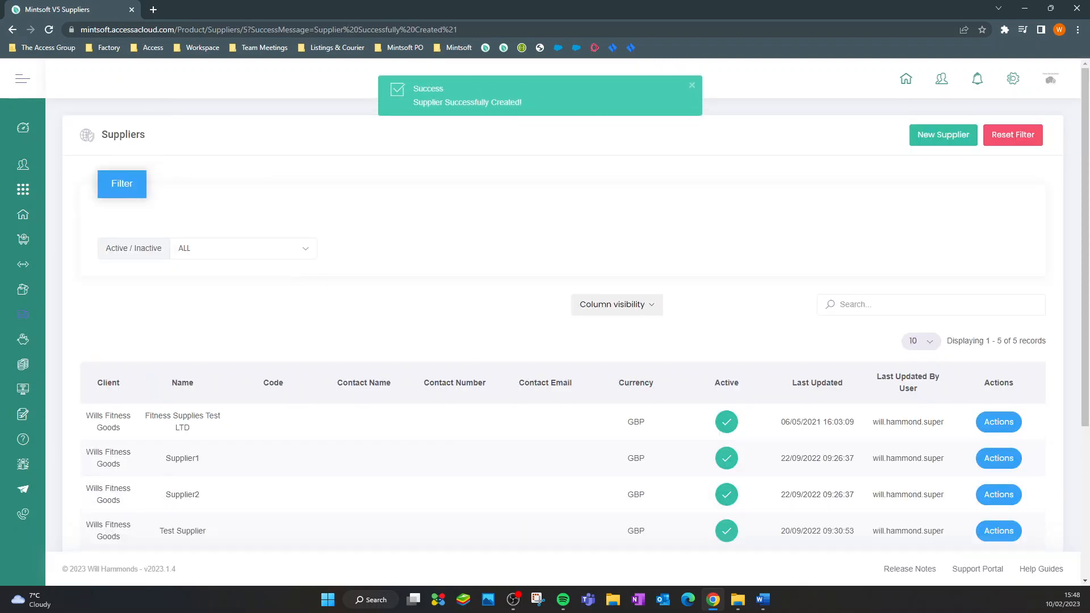
Step: Start a new purchase order for client Wills Fitness Goods with Test Supplier Demo as the supplier
mouse_move(26, 372)
left_click(57, 349)
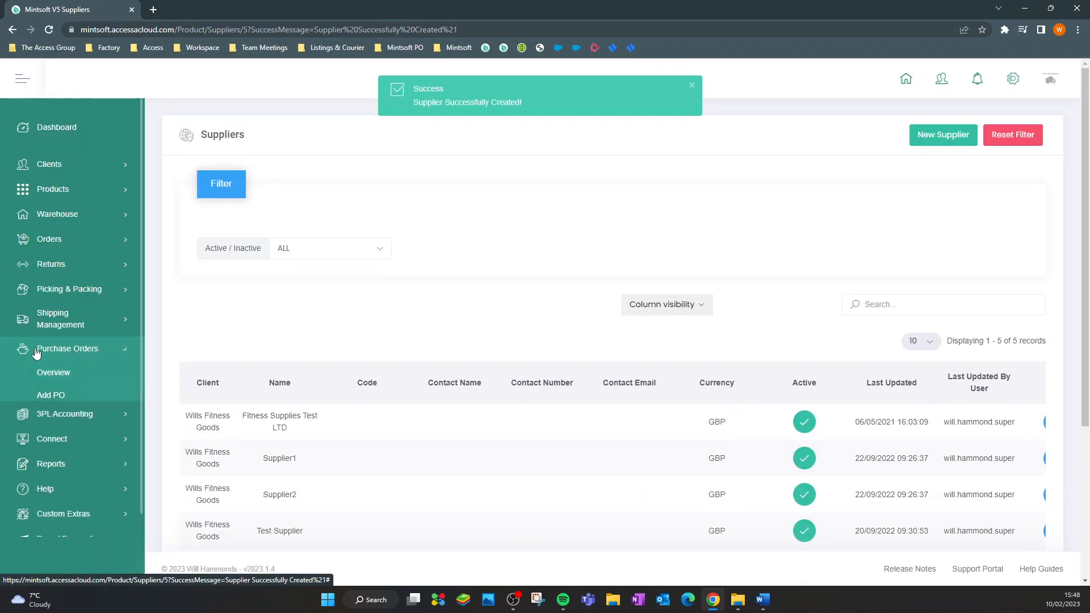
left_click(54, 397)
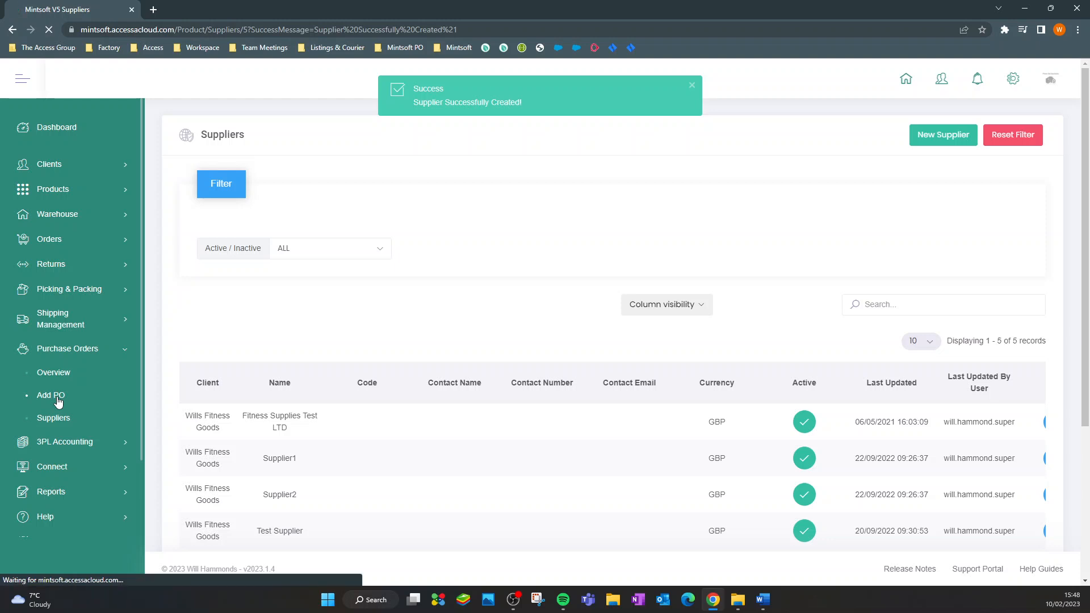
left_click(371, 185)
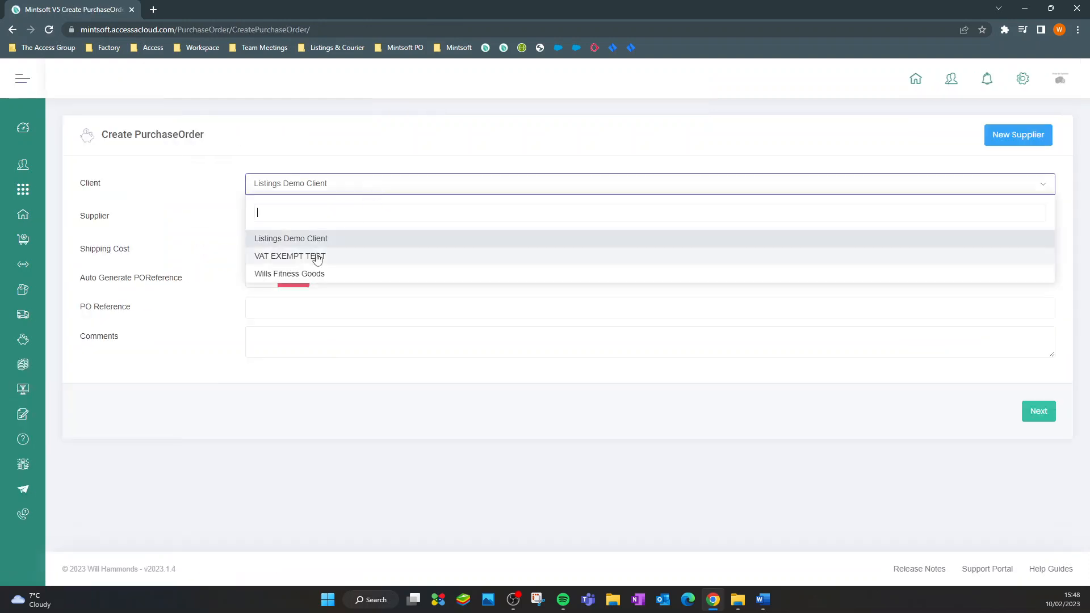
left_click(295, 274)
left_click(280, 218)
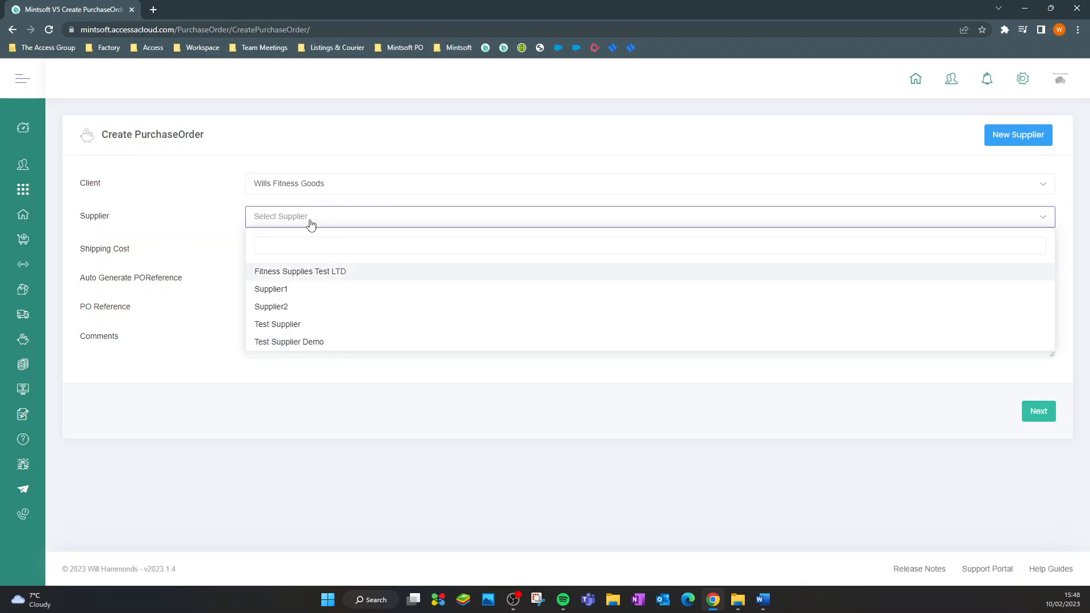
left_click(328, 343)
Step: Set the shipping cost to 50, enable the auto-generated PO reference, and create the purchase order without comments
key("Tab")
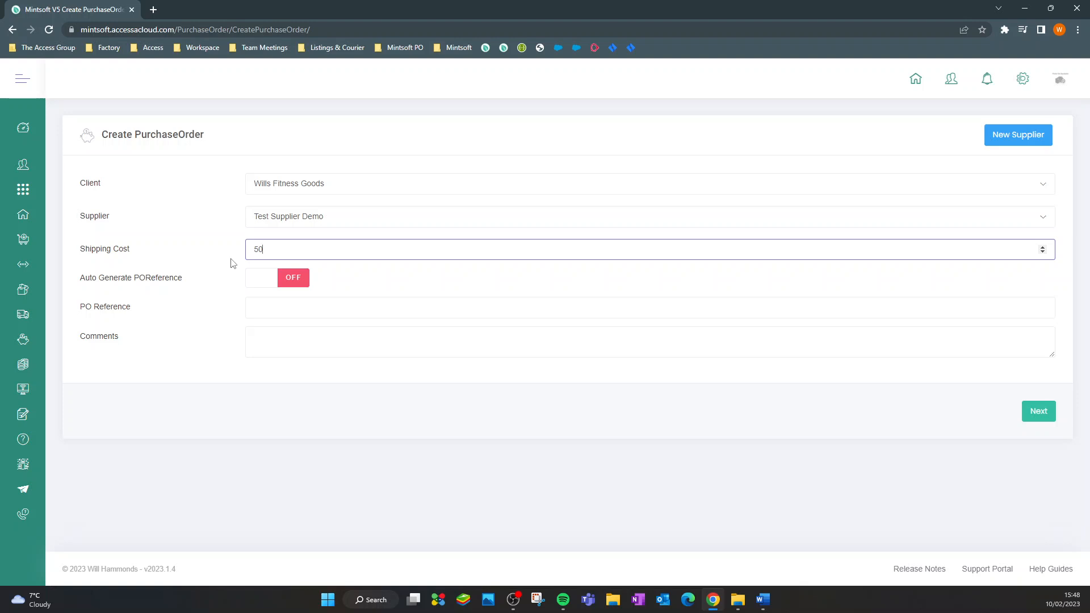
left_click(285, 316)
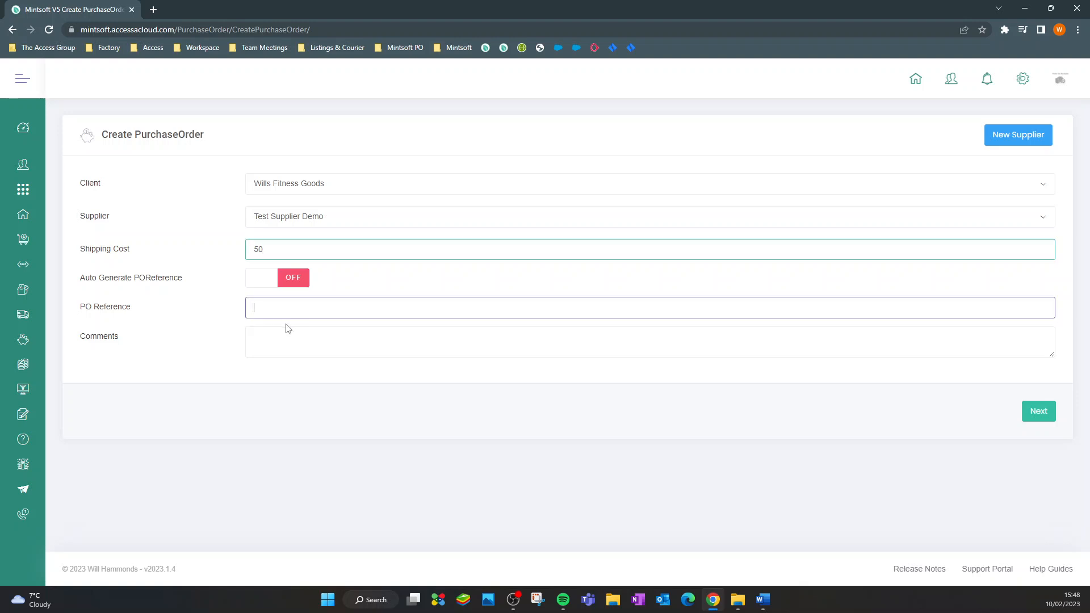
left_click(294, 277)
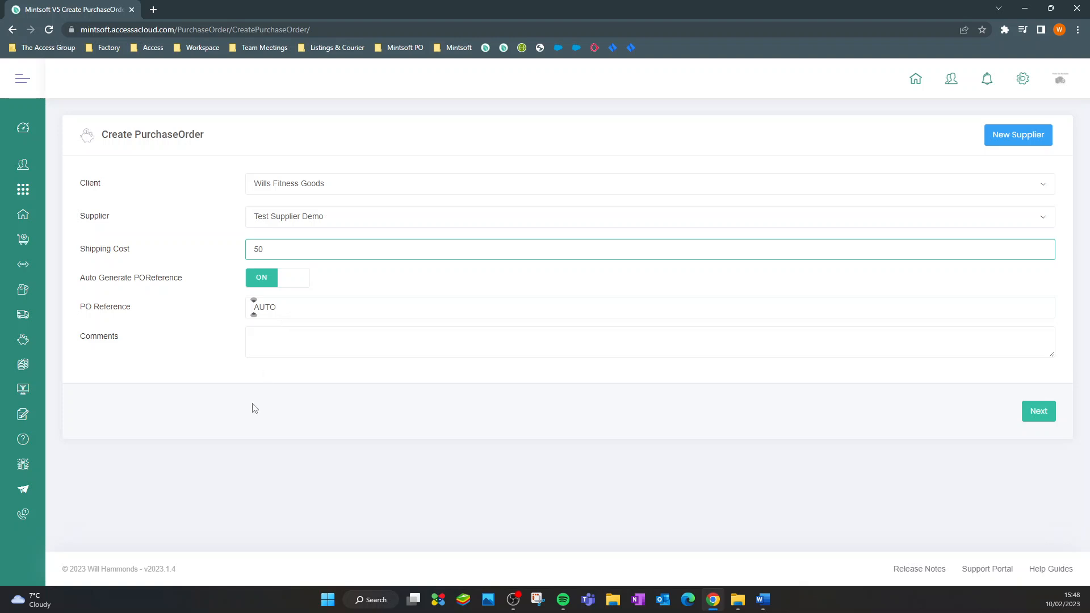
left_click(282, 348)
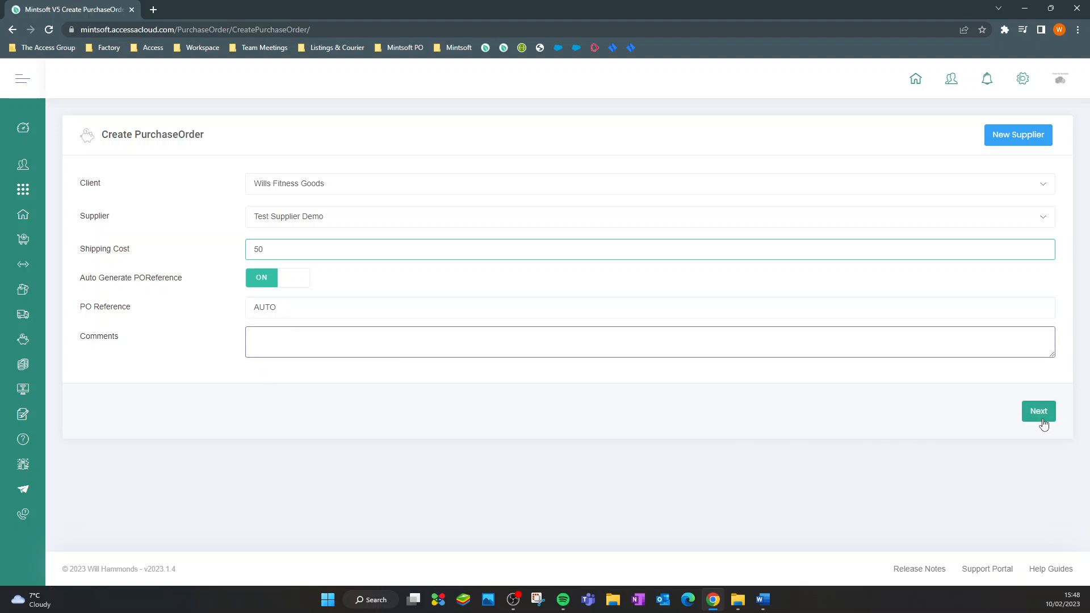
left_click(1043, 422)
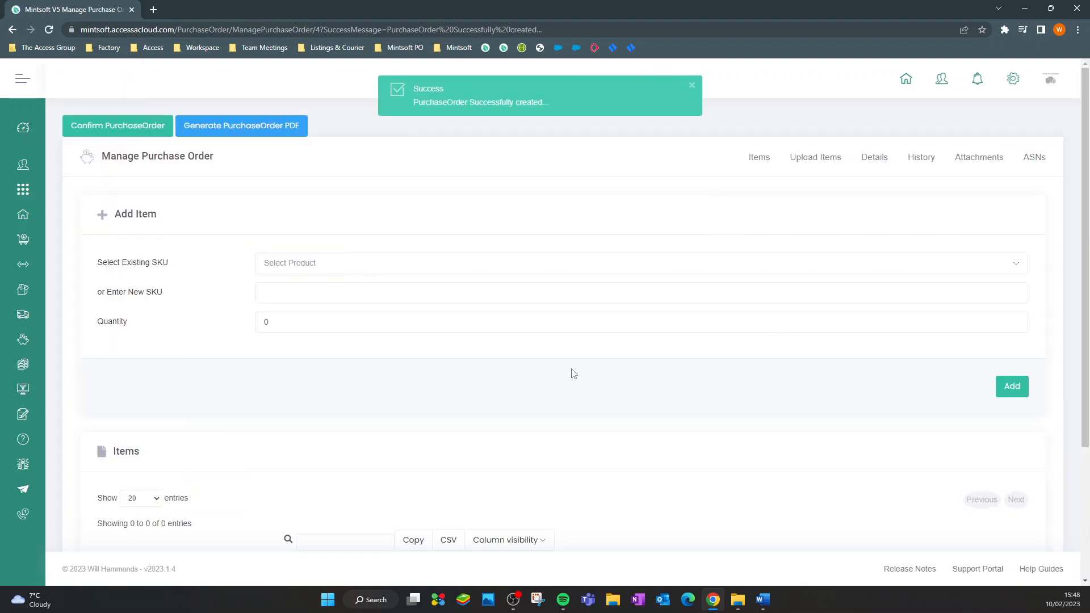
Step: Add 100 units of the Blue Yoga Mat, SKU YOGM01, to the purchase order and check its item line
left_click(280, 260)
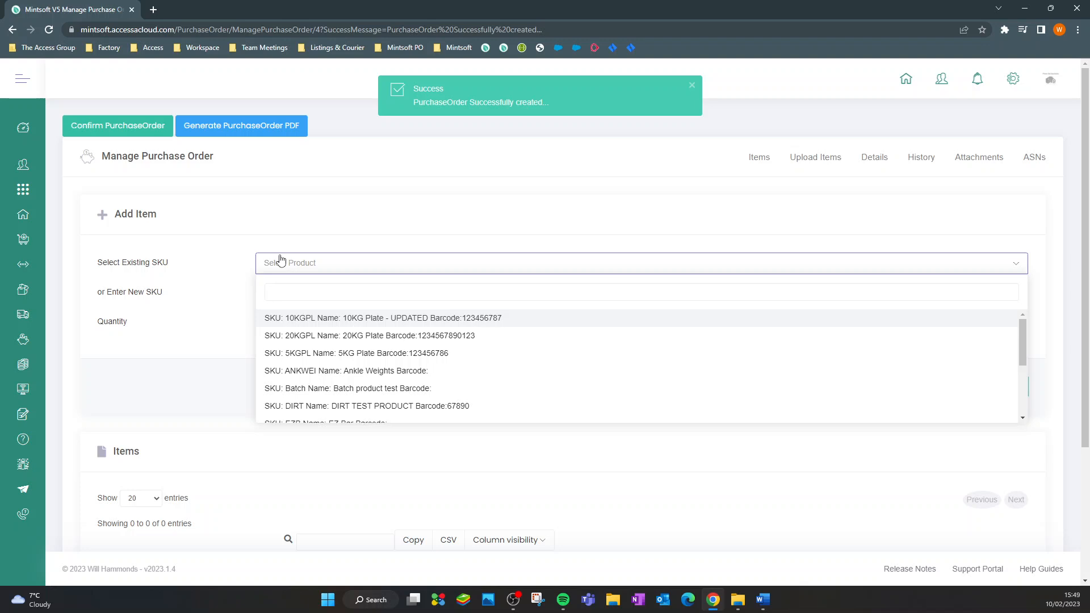
type("yoga")
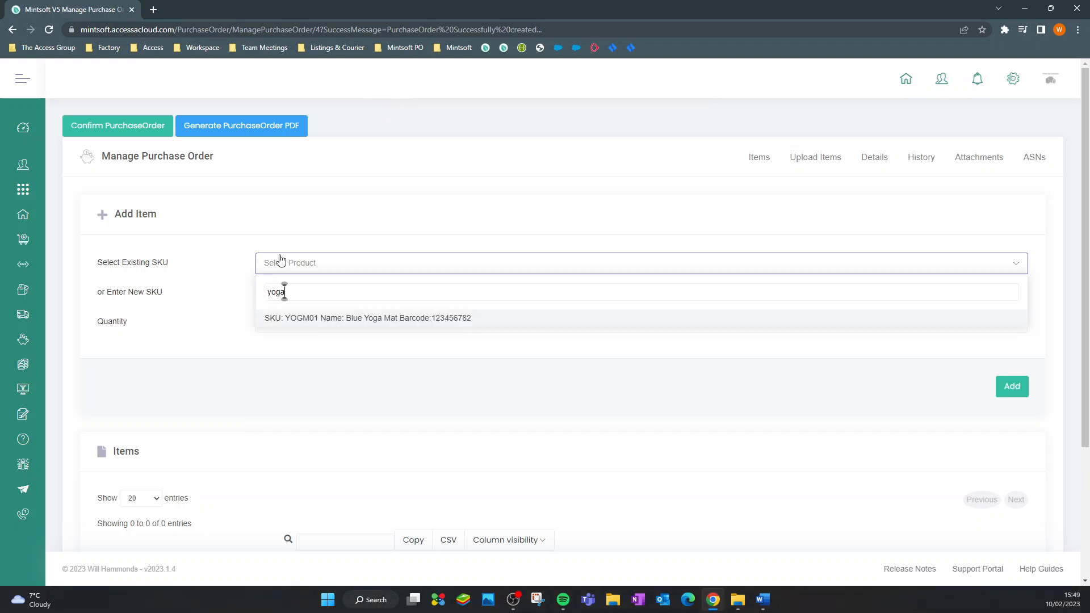
left_click(357, 318)
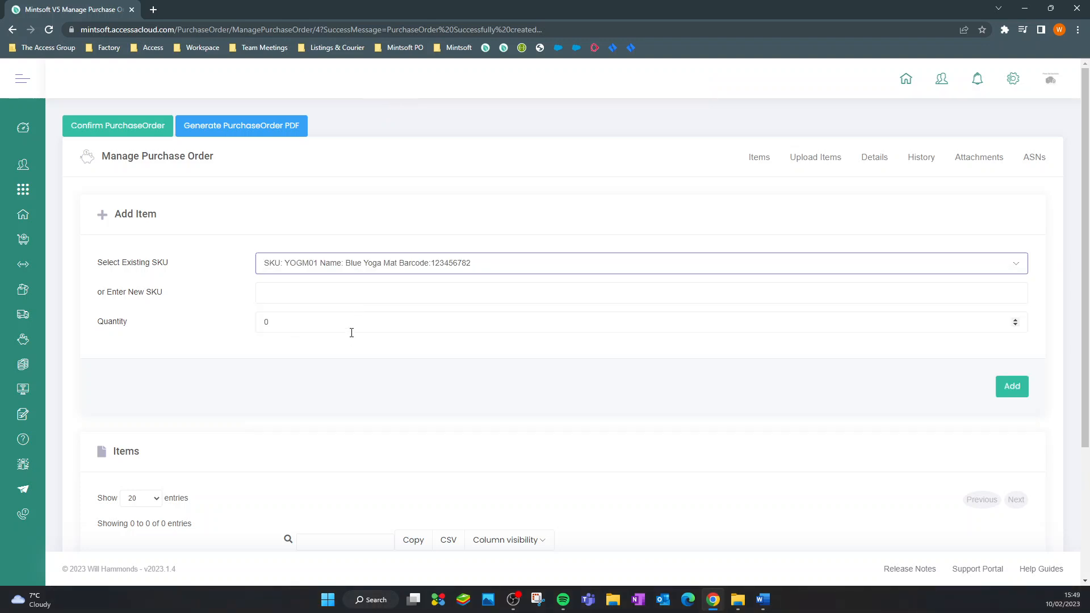
left_click(294, 323)
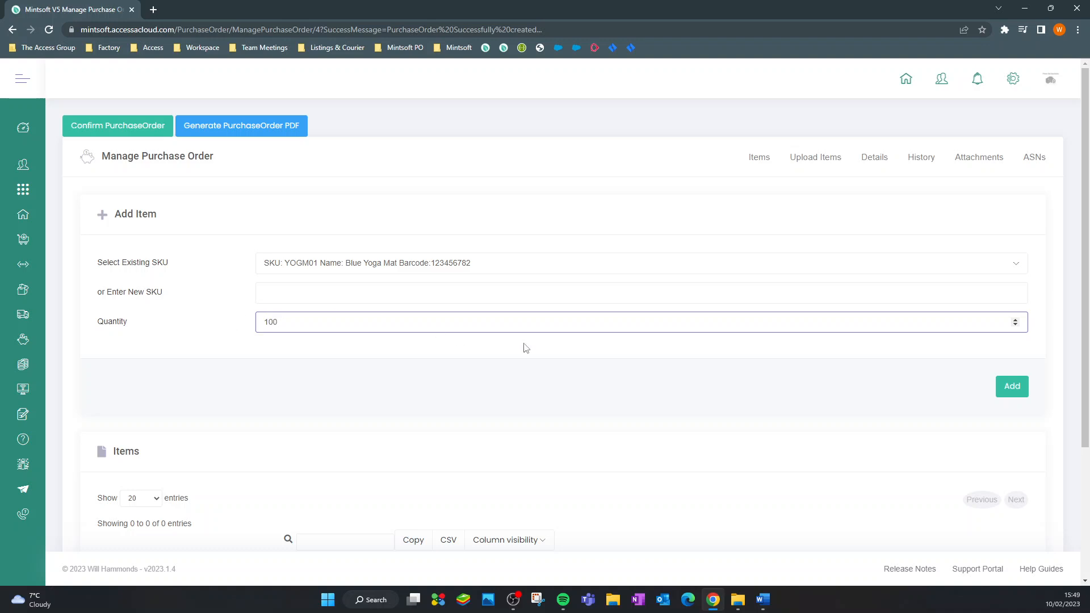
left_click(1016, 390)
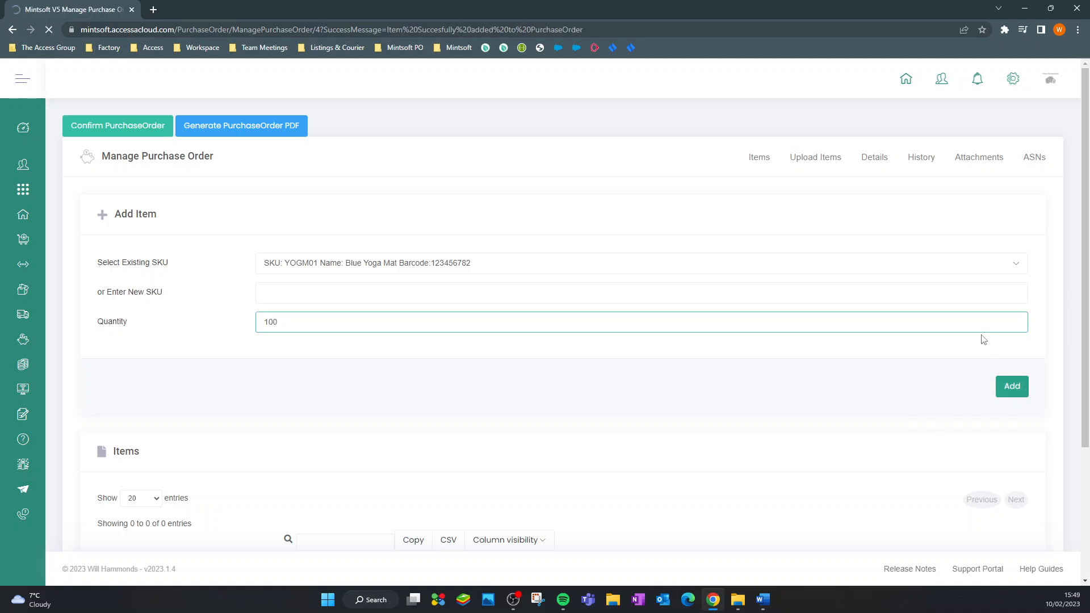
scroll(619, 330, "down", 2)
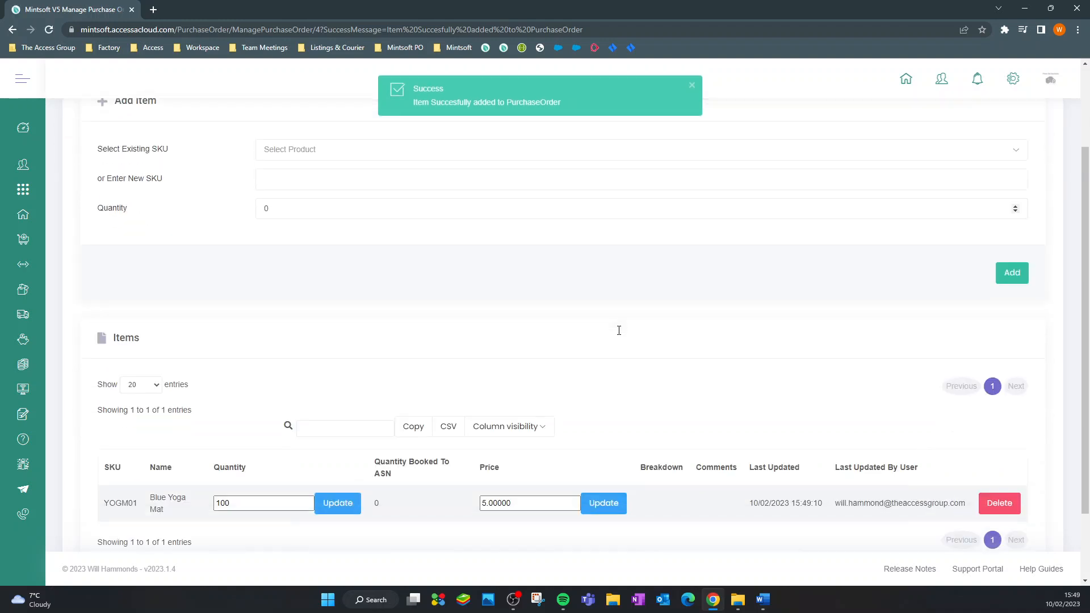
scroll(619, 331, "down", 1)
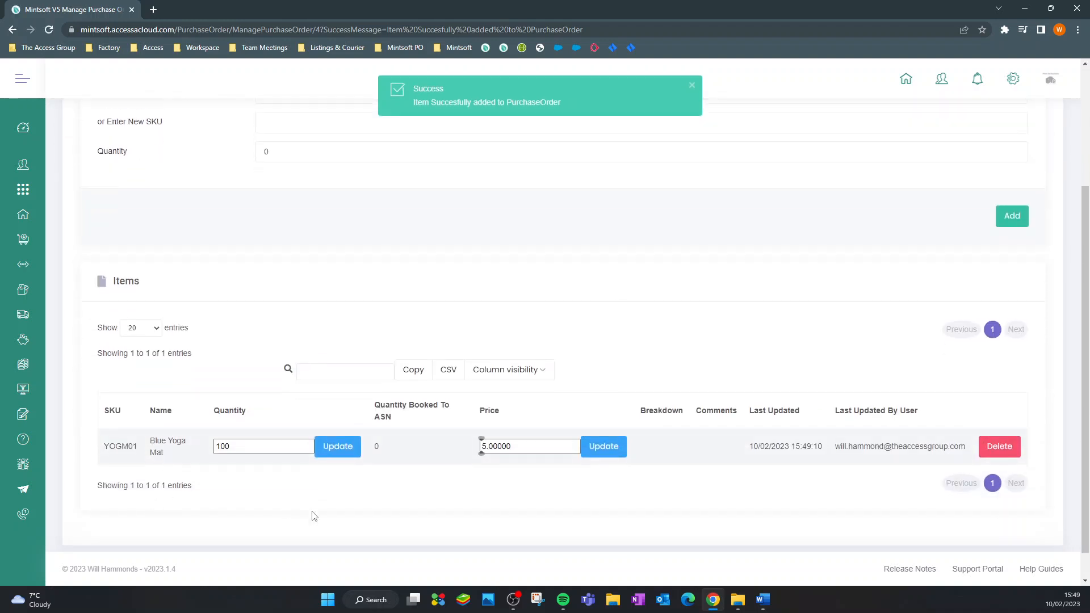
Step: Add 400 units of the 24KG Kettlebell, SKU KB24KG, to the purchase order
scroll(314, 506, "up", 3)
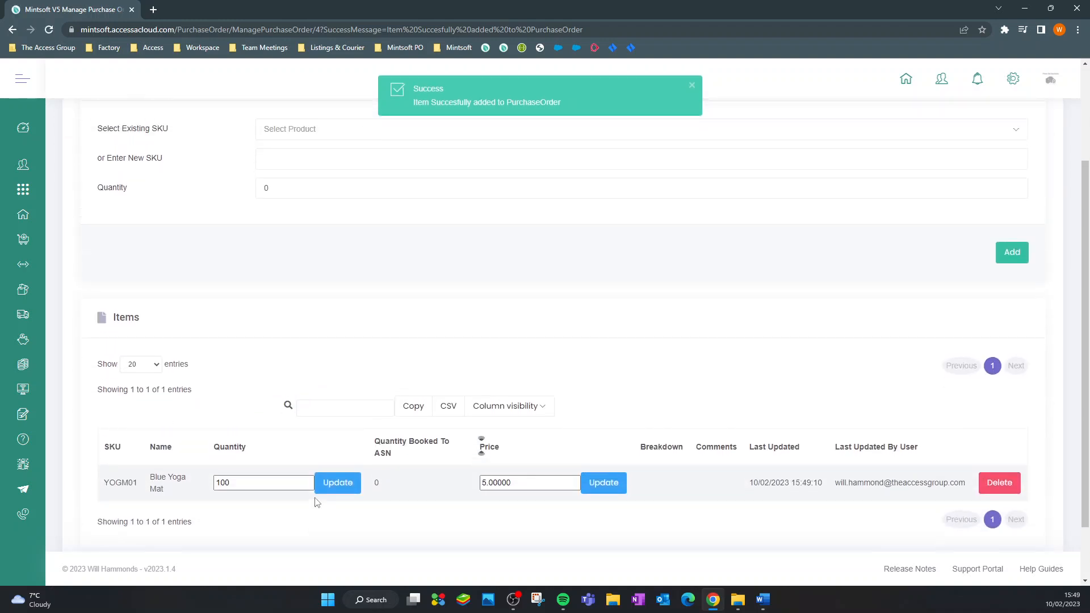
left_click(291, 264)
type("kett")
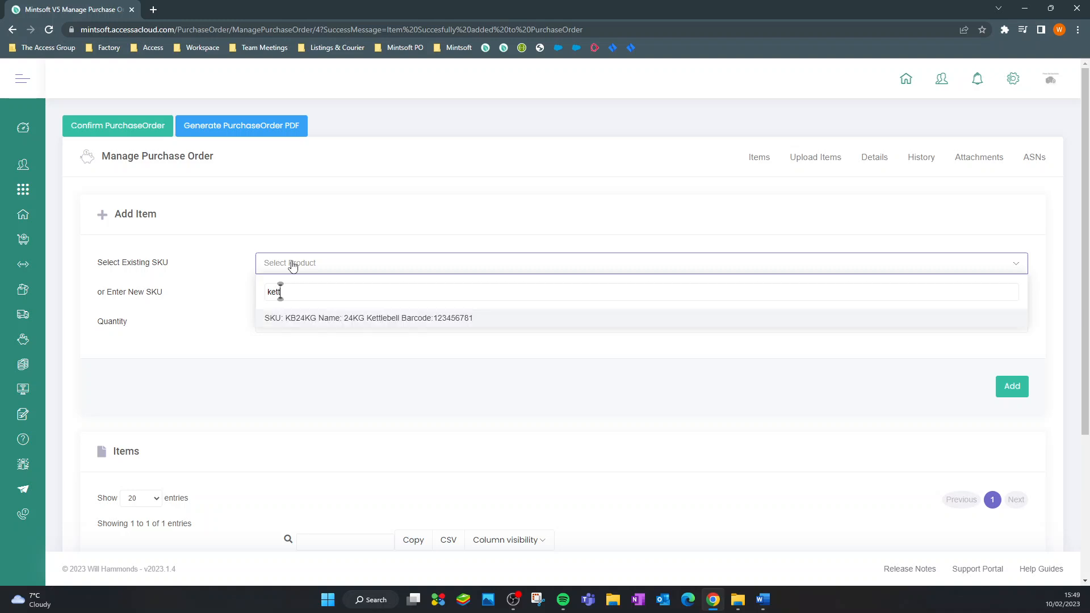
left_click(391, 318)
left_click(235, 325)
left_click(225, 330)
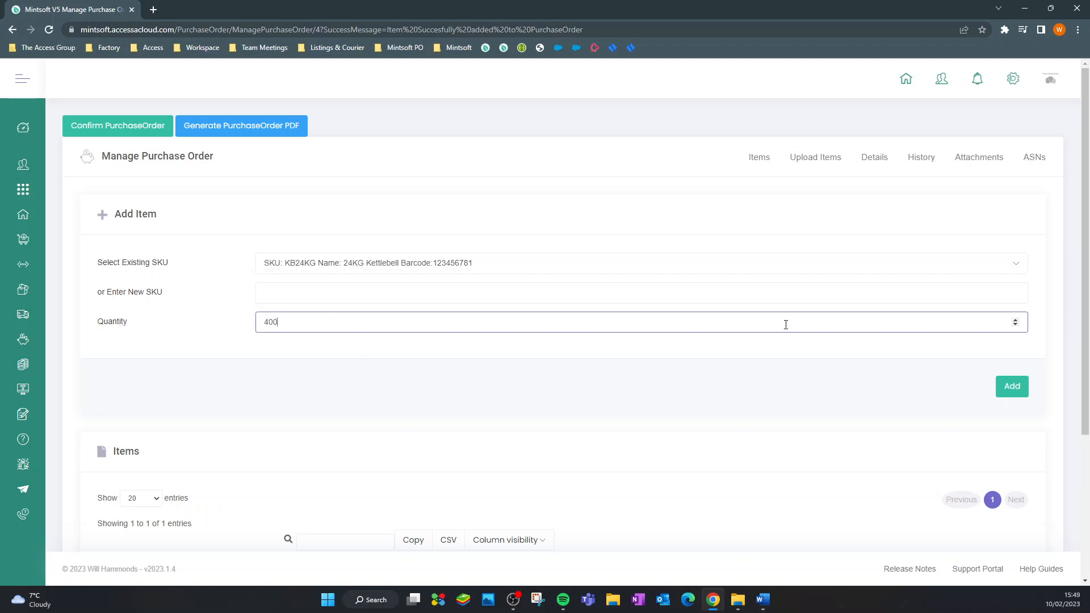
left_click(1011, 392)
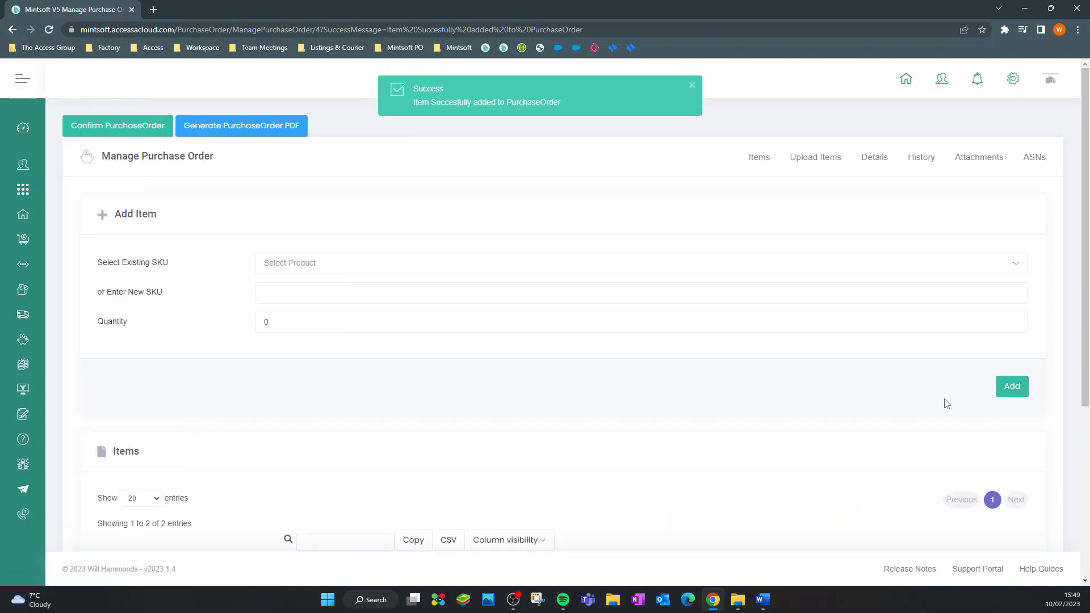
Step: Examine the new SKU entry field and the purchase order's item lines with their quantities and prices
left_click_drag(98, 292, 153, 293)
left_click(303, 296)
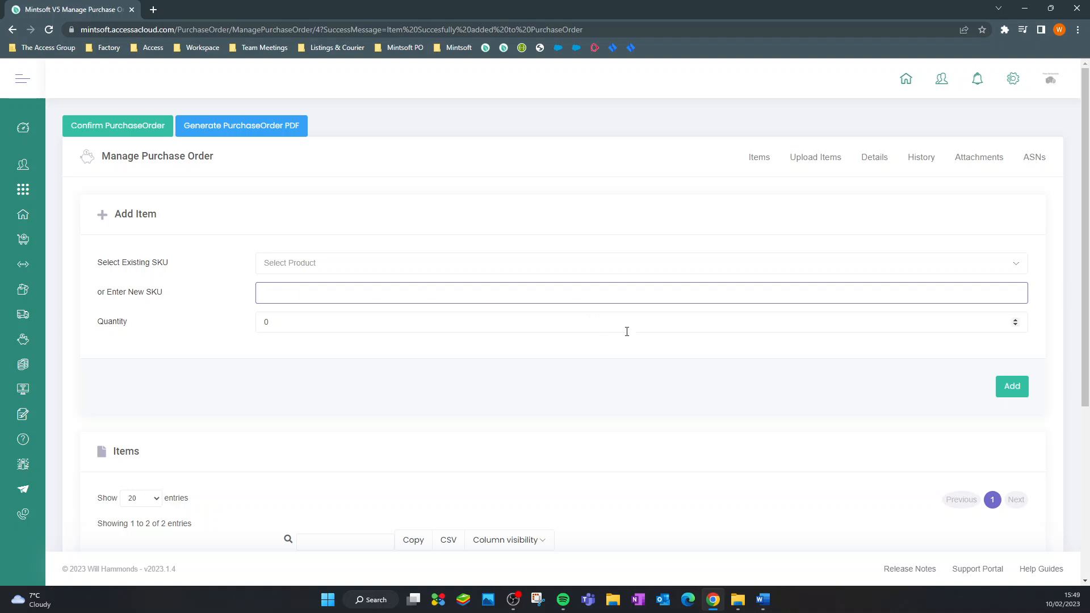
scroll(627, 332, "down", 4)
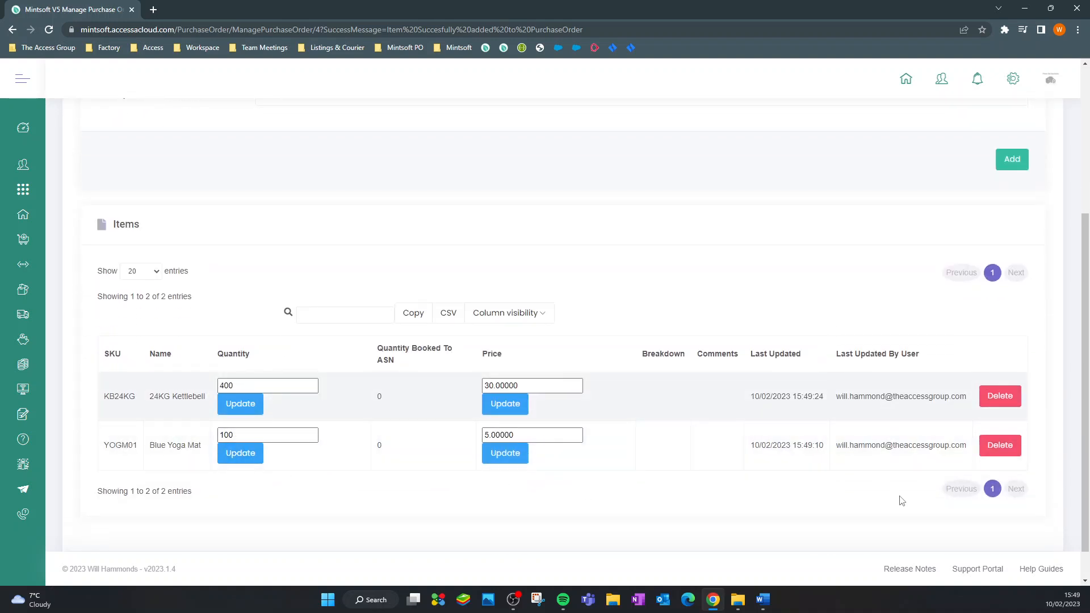
scroll(902, 503, "up", 4)
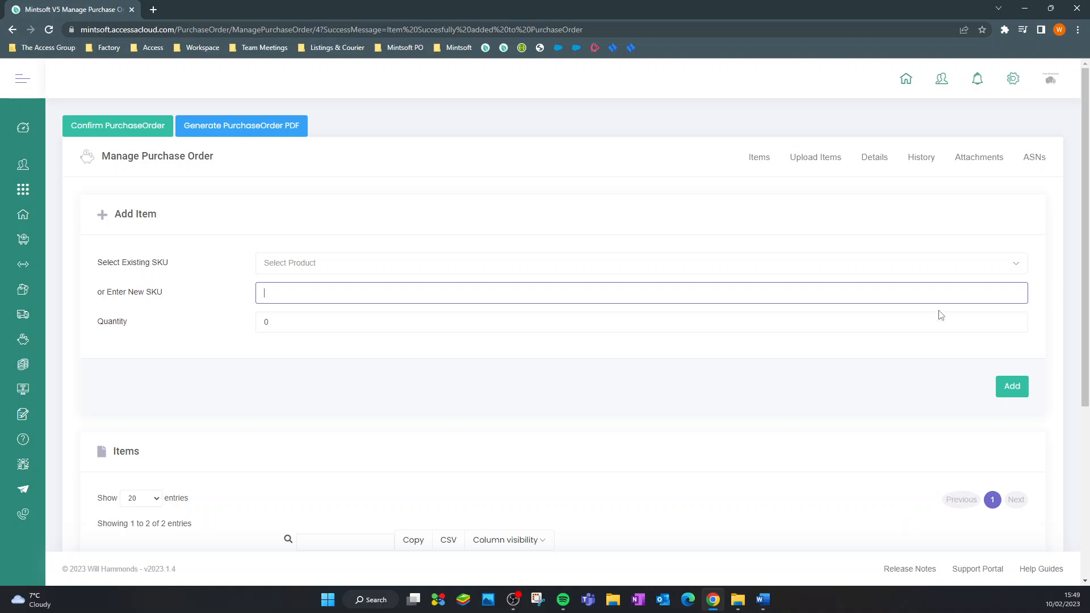
left_click(755, 169)
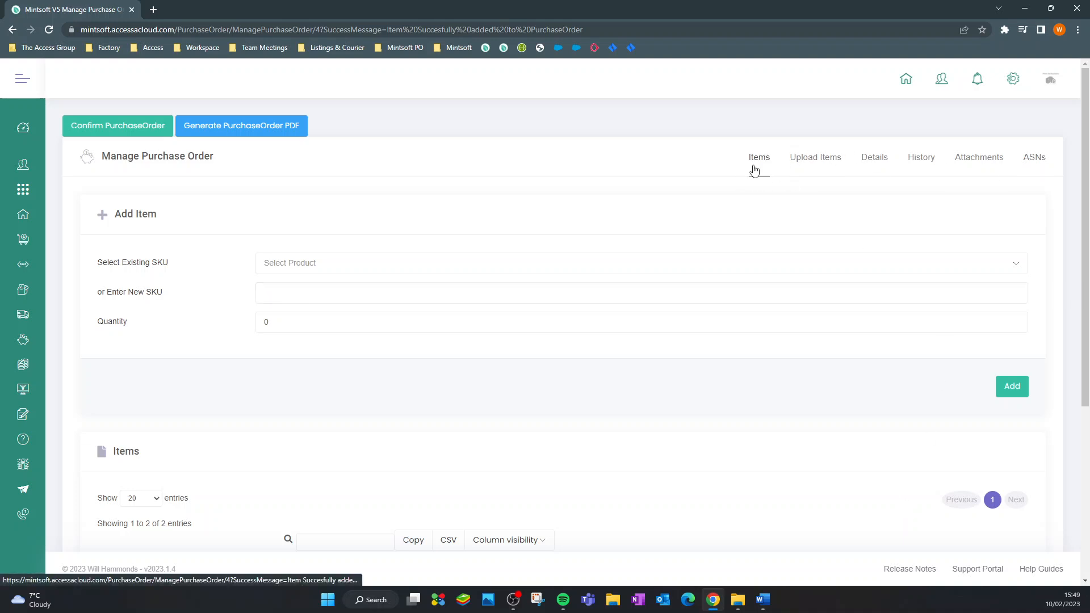
Step: Download the purchase order item upload template and examine its SKU, Quantity, Price and Comments columns in Excel, closing it when done
left_click(825, 169)
left_click(990, 224)
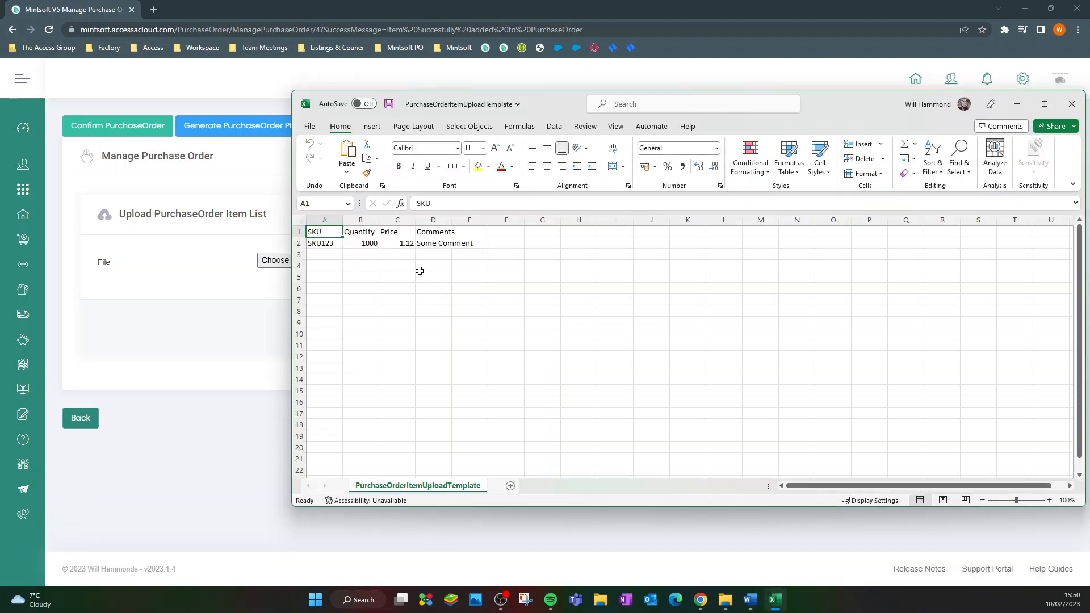
left_click(323, 222)
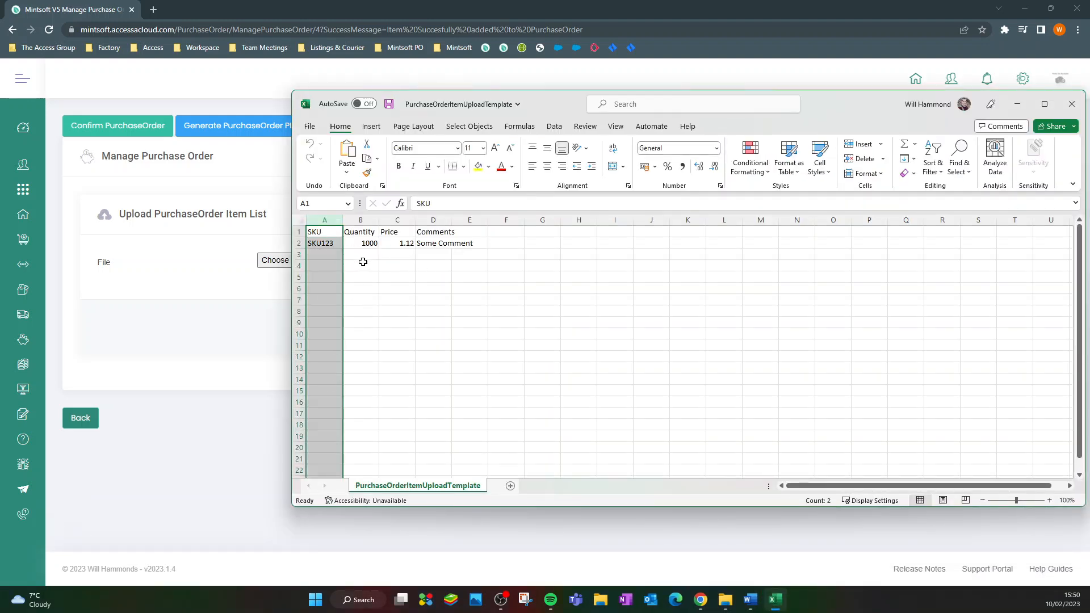
left_click(362, 221)
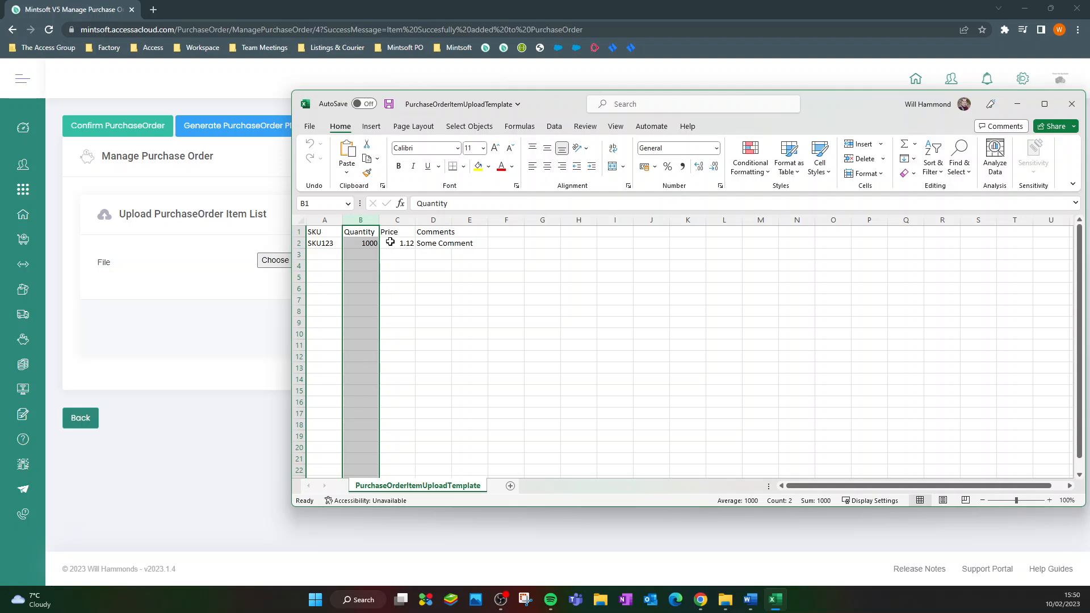
left_click(397, 220)
left_click(433, 220)
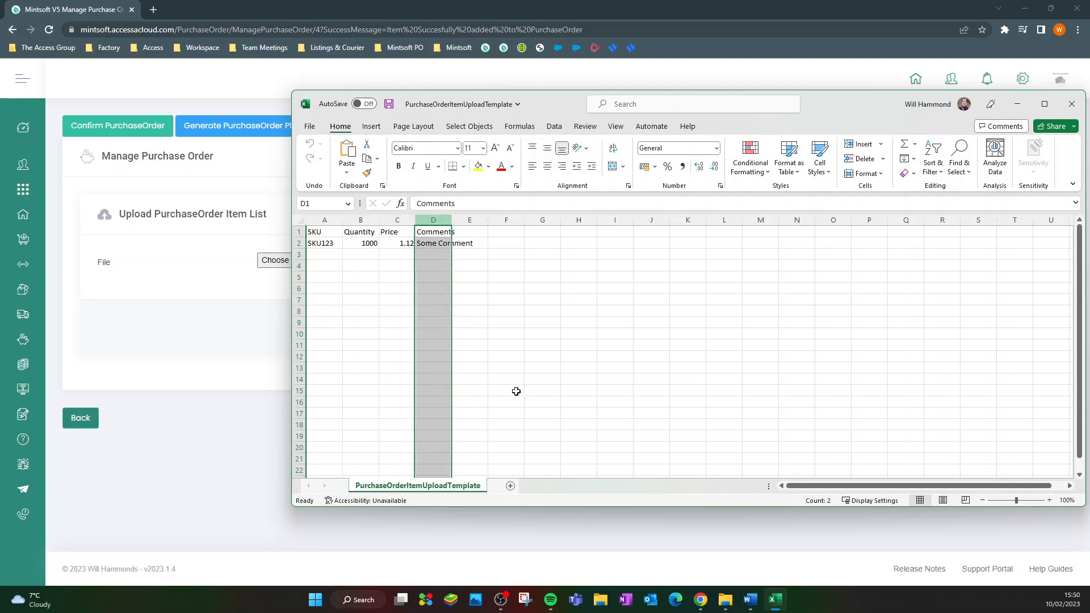
left_click(1061, 103)
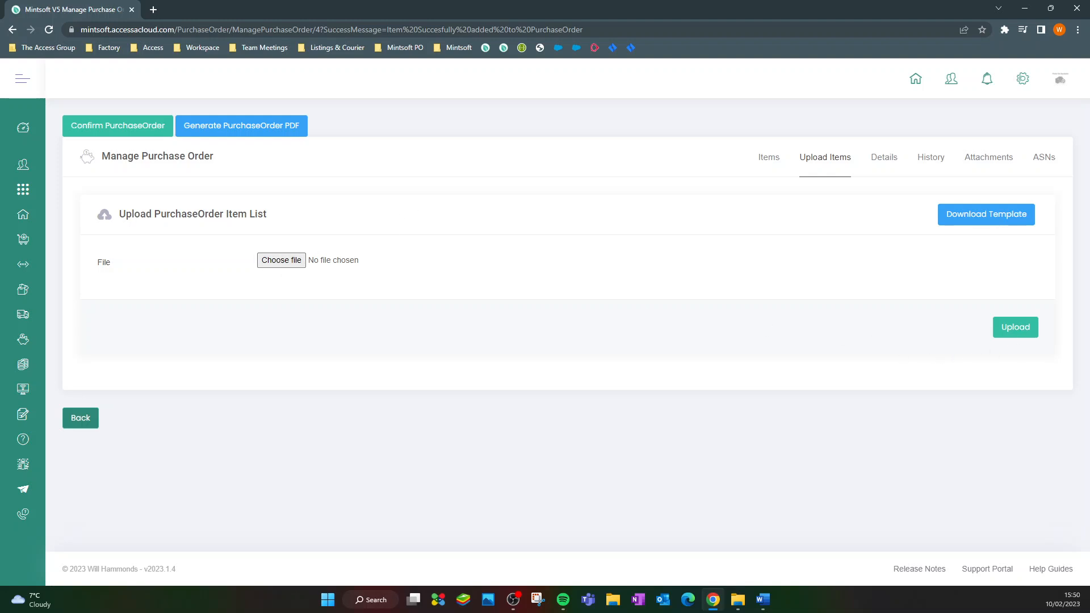
Step: Review the purchase order's details, checking the editable shipping cost, PO date, PO reference and comments fields
left_click(891, 166)
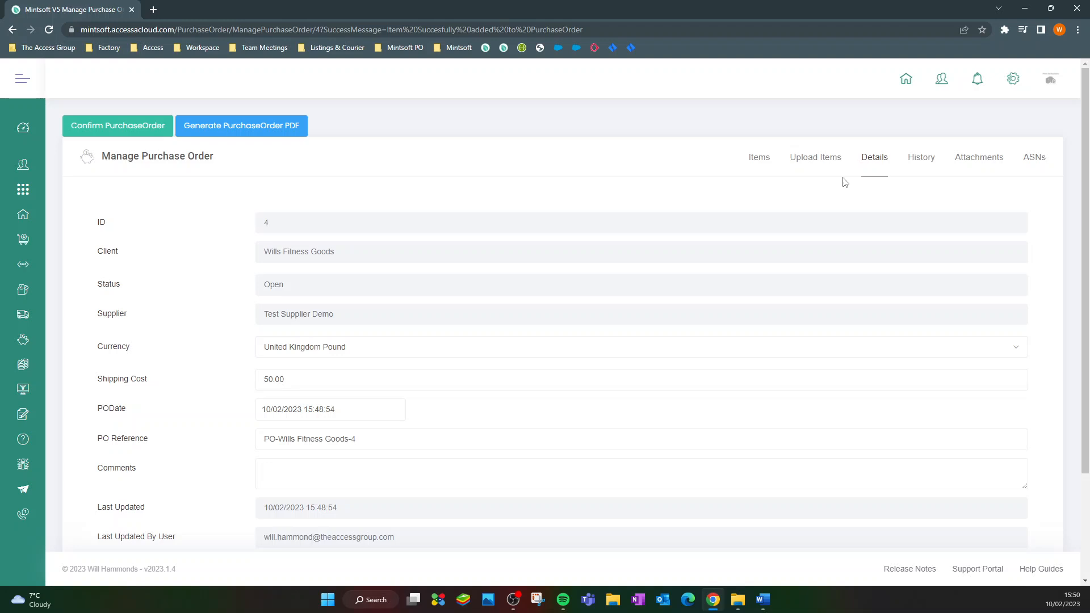
left_click(308, 378)
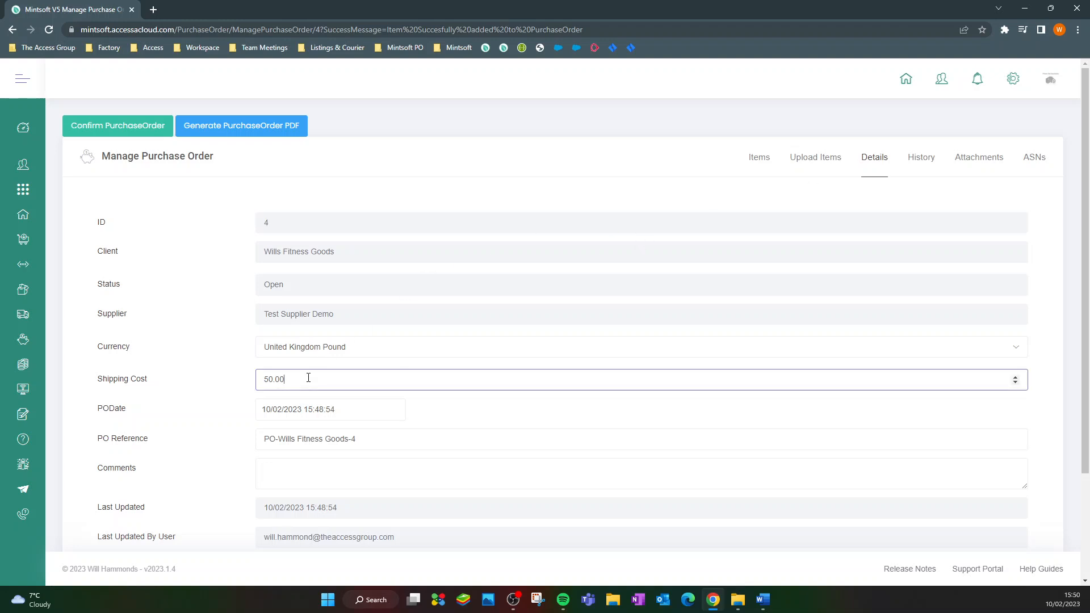
left_click(320, 413)
left_click(195, 404)
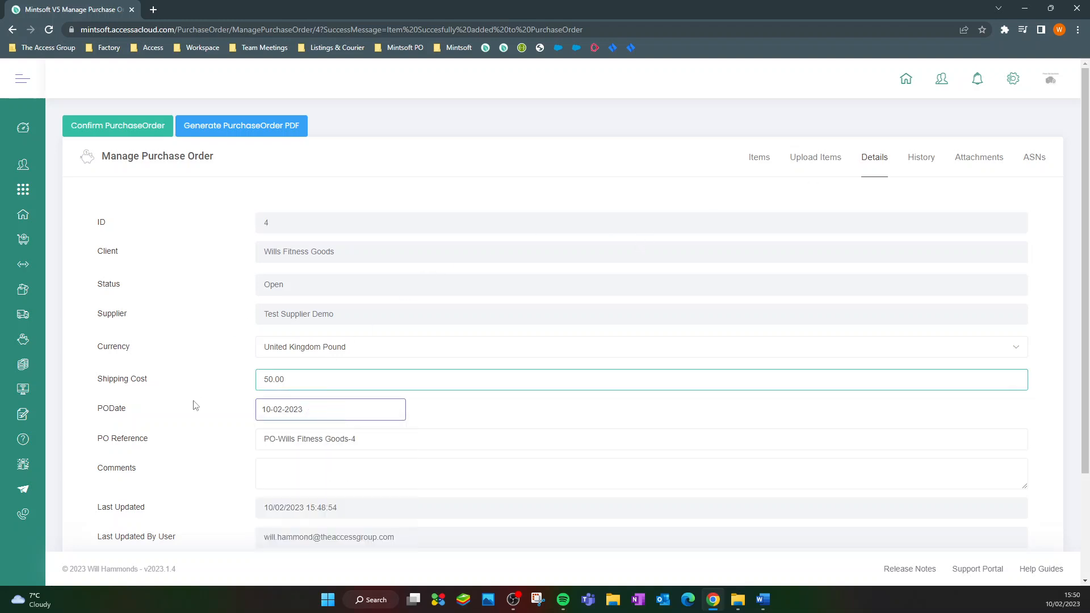
left_click(335, 439)
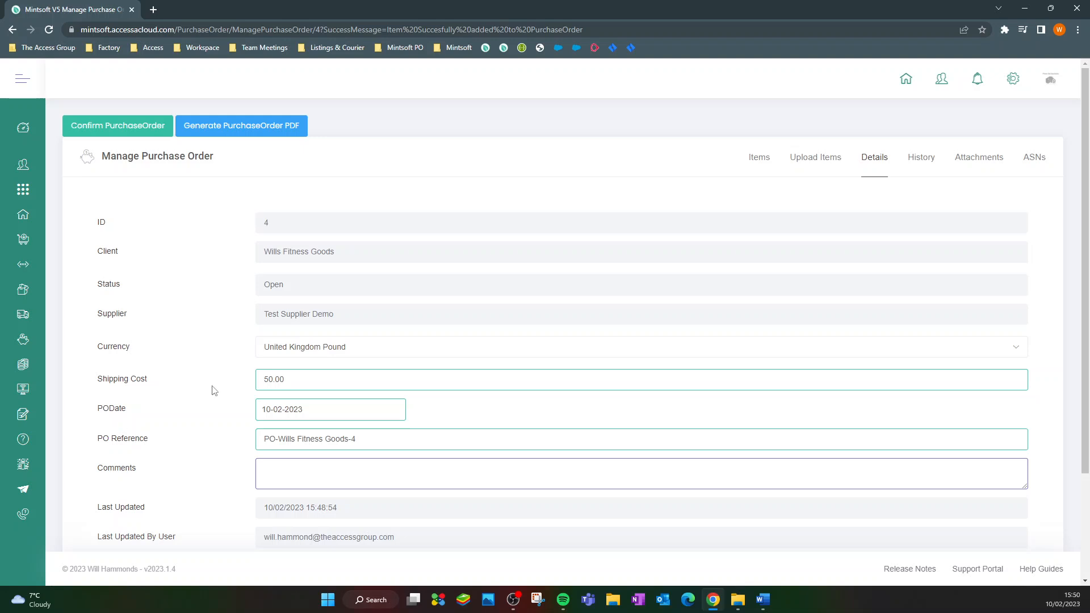
Step: Review the purchase order's comment history, its attachment upload options and its generated ASNs
left_click(926, 171)
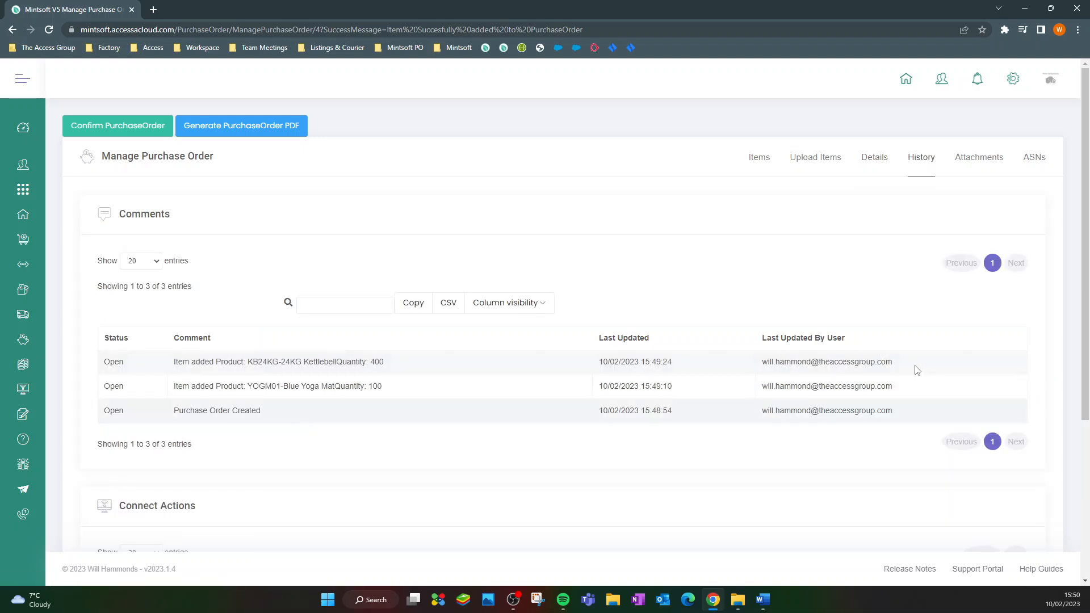
left_click_drag(917, 369, 744, 369)
left_click(837, 257)
left_click(998, 162)
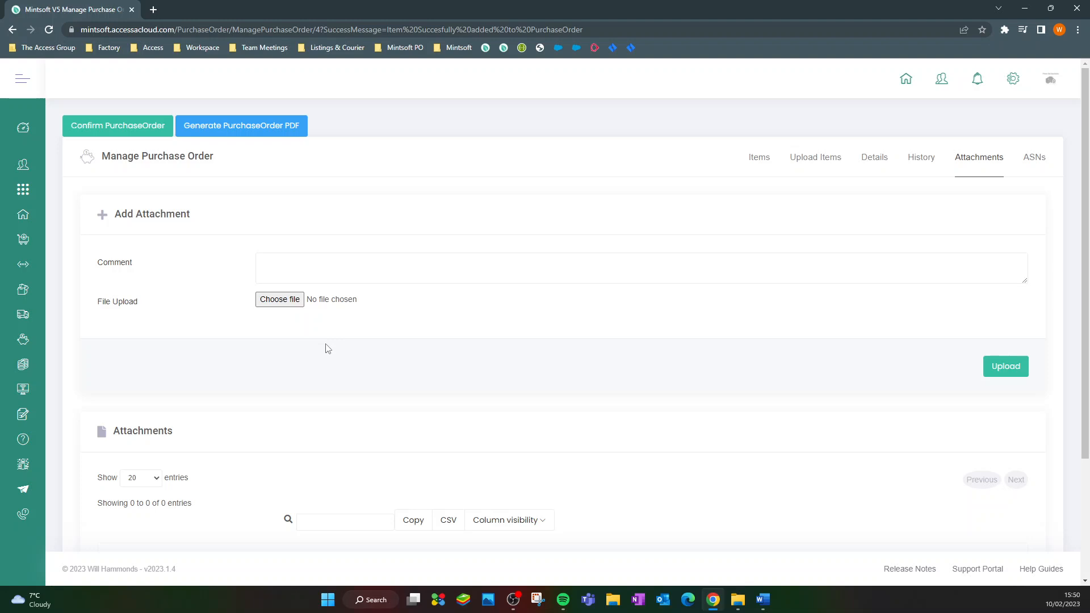
left_click(1034, 158)
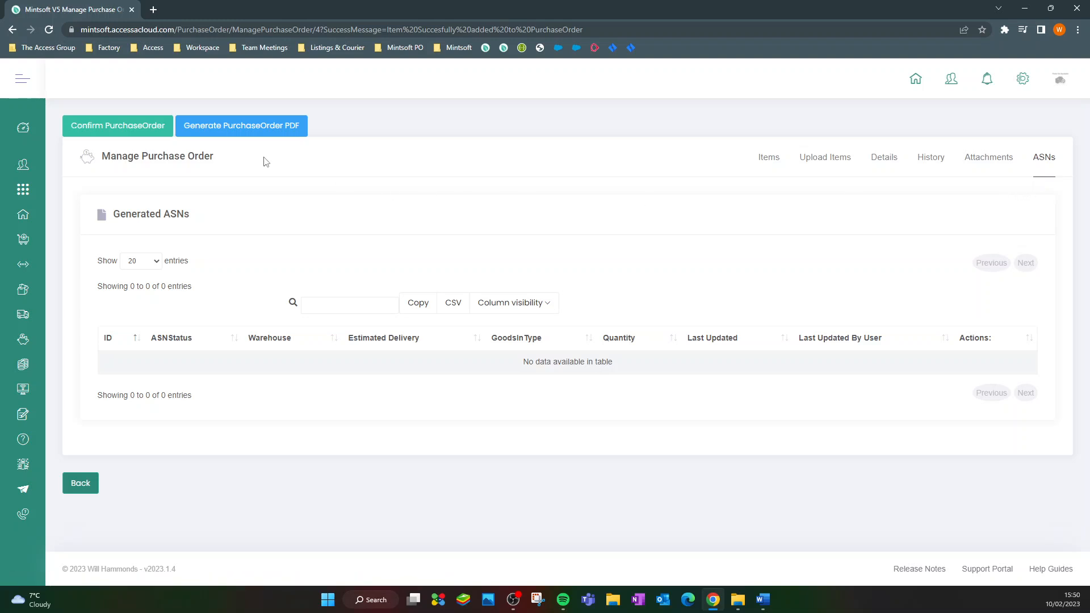
Step: Confirm the purchase order, generate its PDF for review, and return to the order's management page
left_click(121, 135)
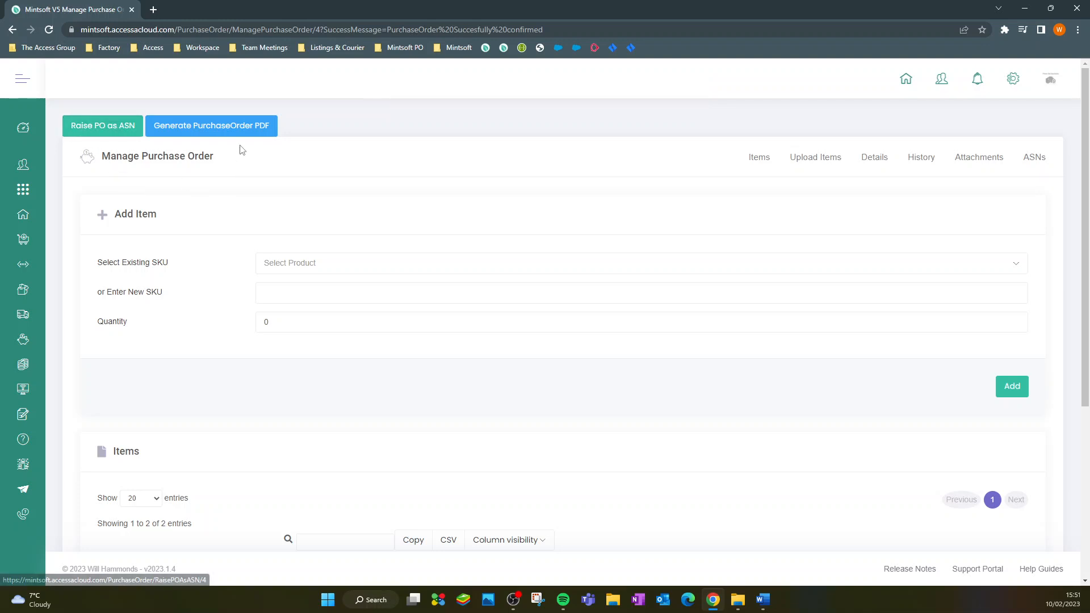
left_click(216, 126)
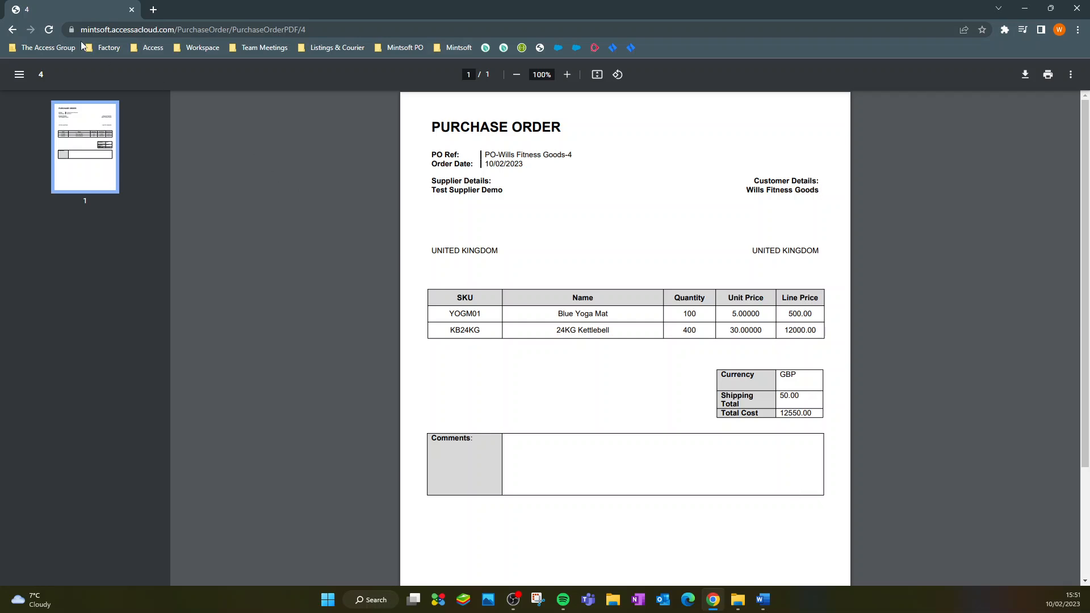
left_click(12, 30)
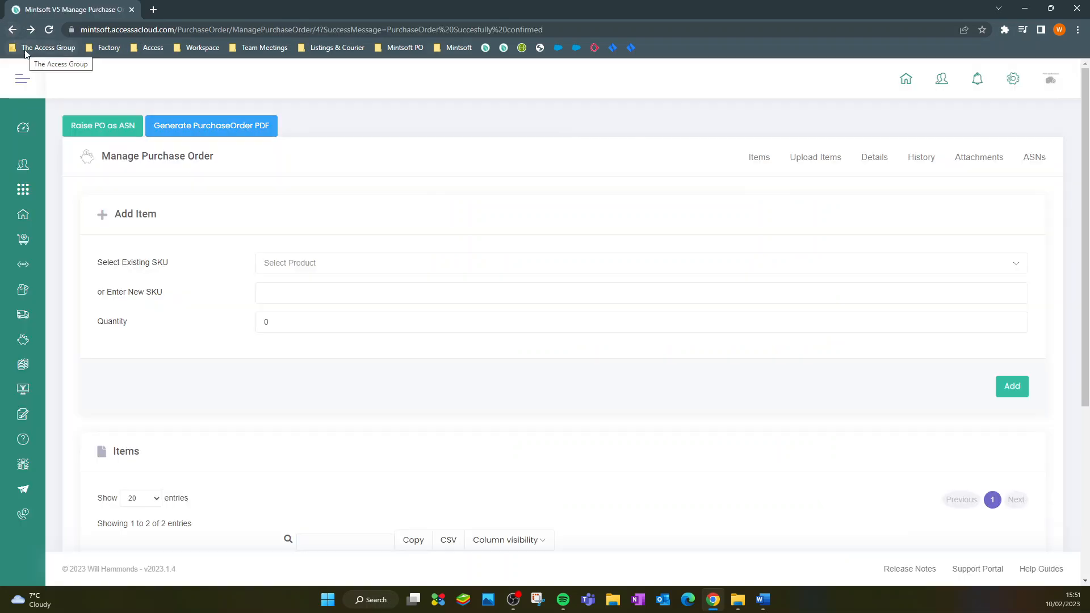